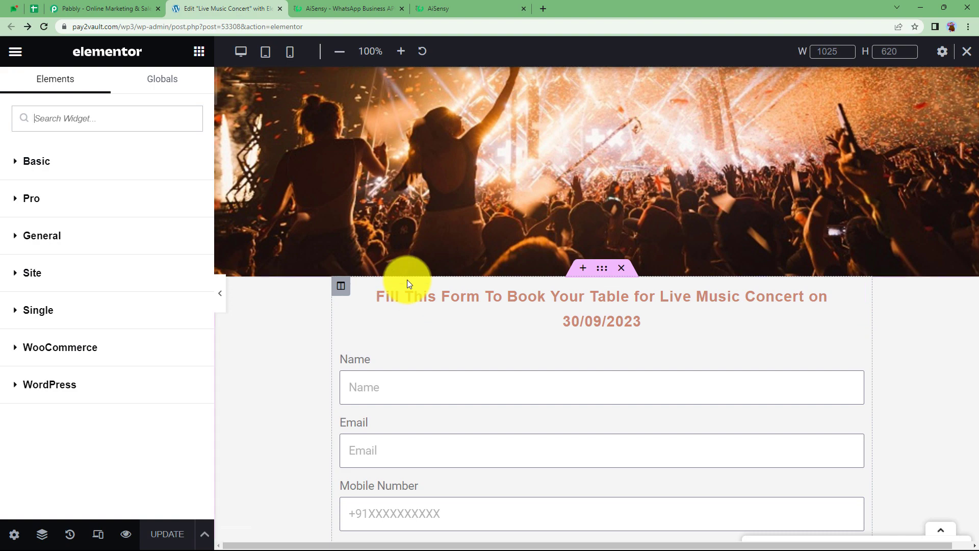
Move from the AiSensy tabs to the Pabbly website and sign in
scroll(408, 279, down, 2)
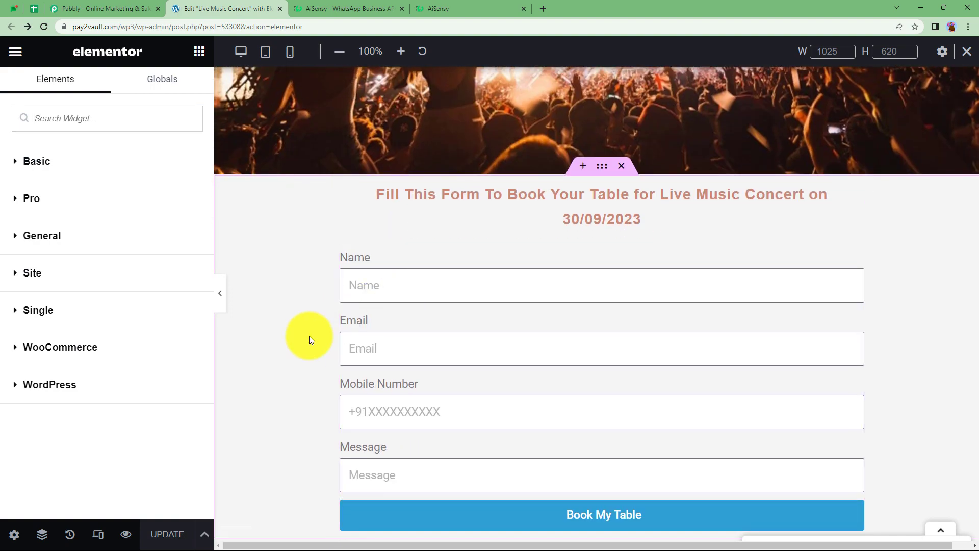
click(306, 9)
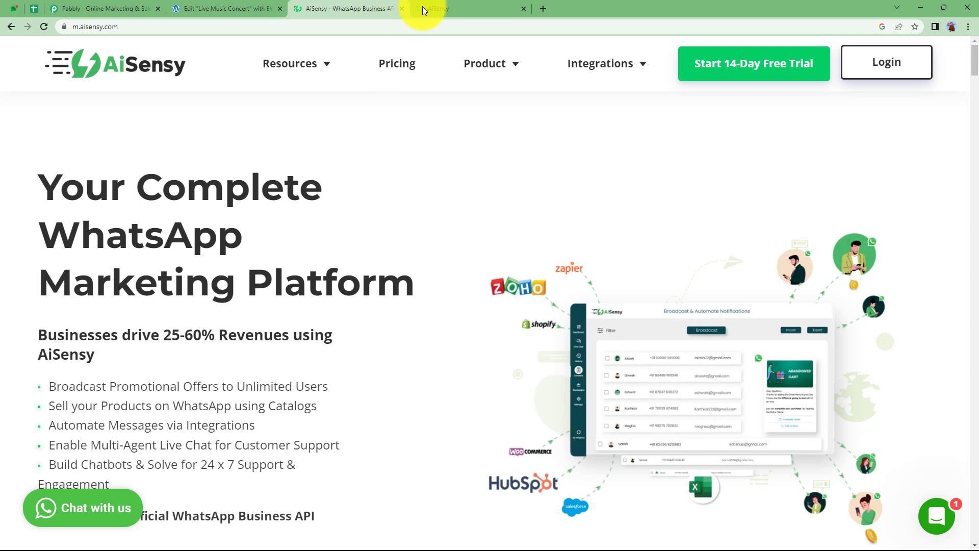
click(423, 7)
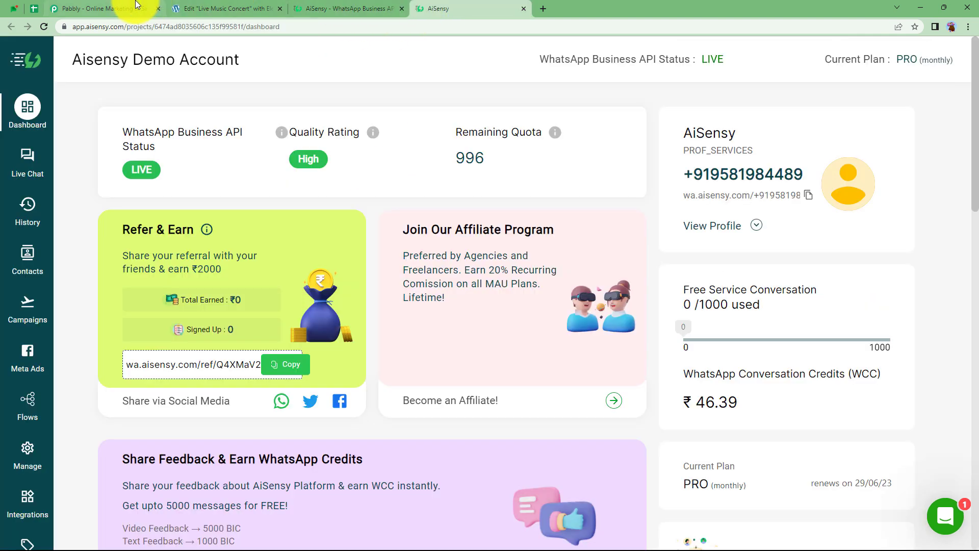
click(136, 7)
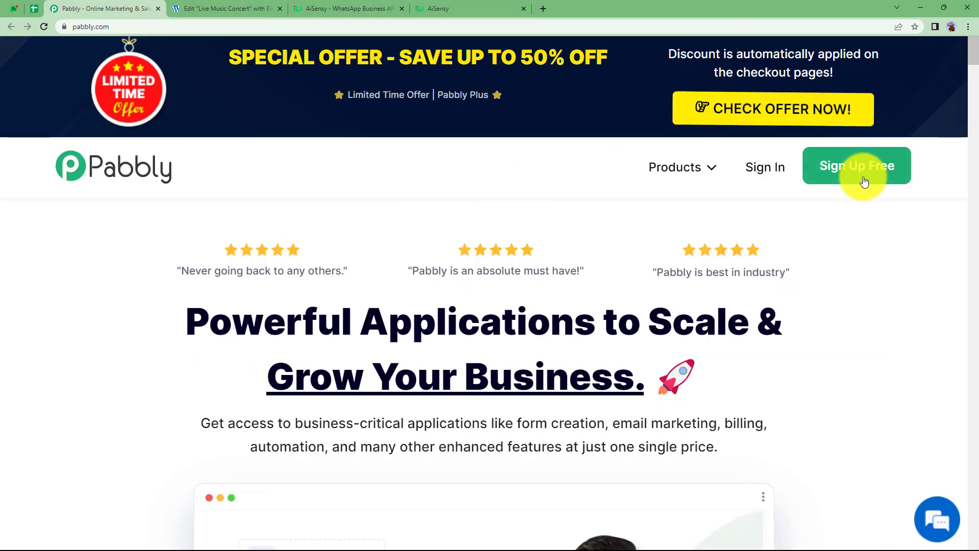
click(771, 168)
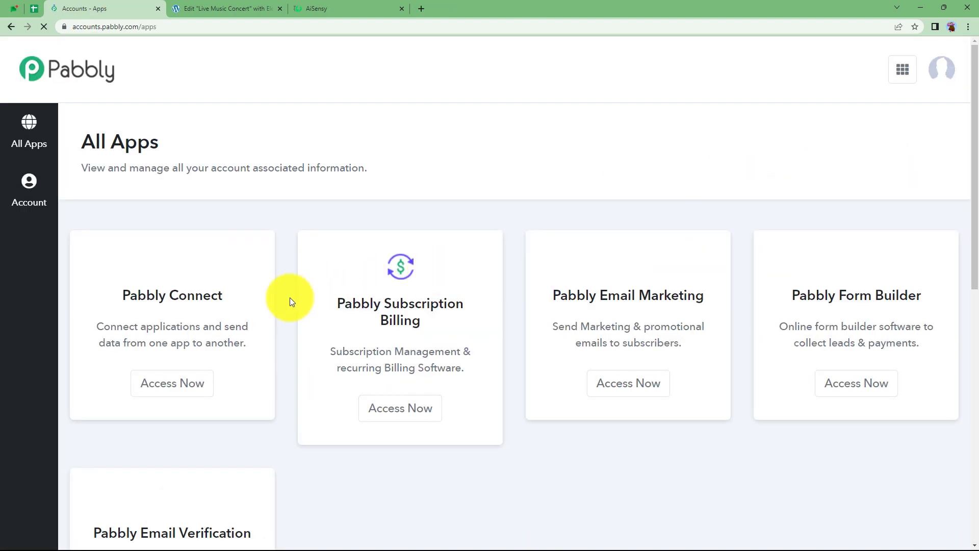
Launch Pabbly Connect from the Pabbly apps list with Access Now
scroll(286, 305, down, 4)
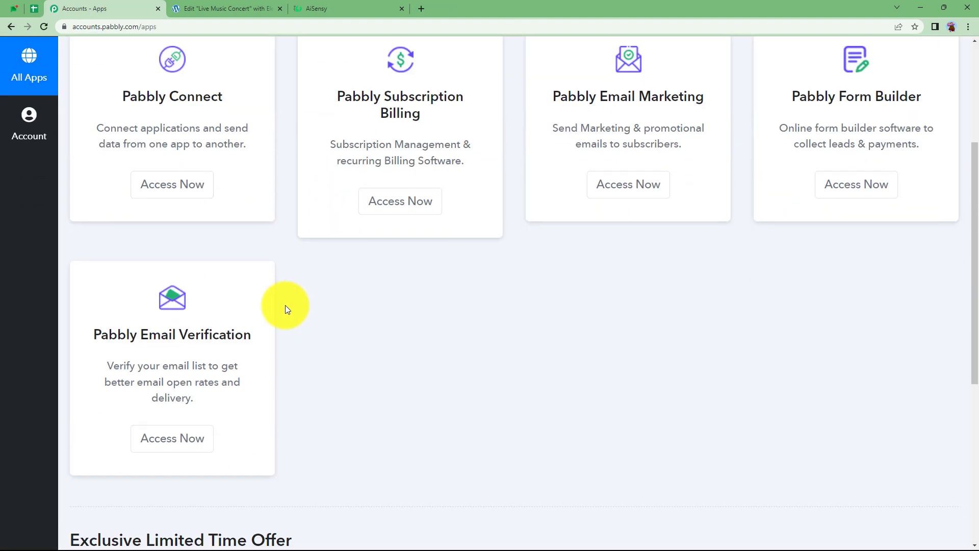
scroll(285, 305, down, 2)
scroll(286, 305, up, 4)
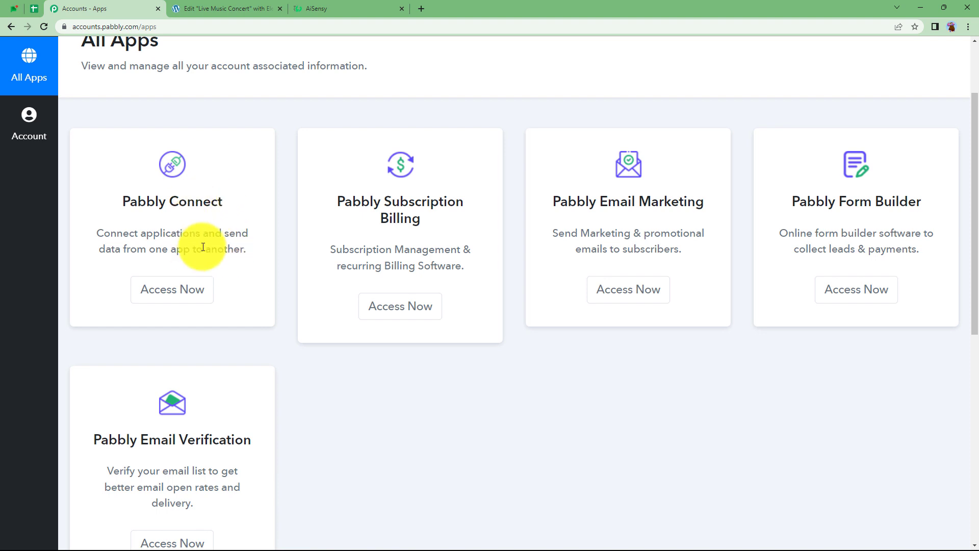
drag(127, 197, 225, 196)
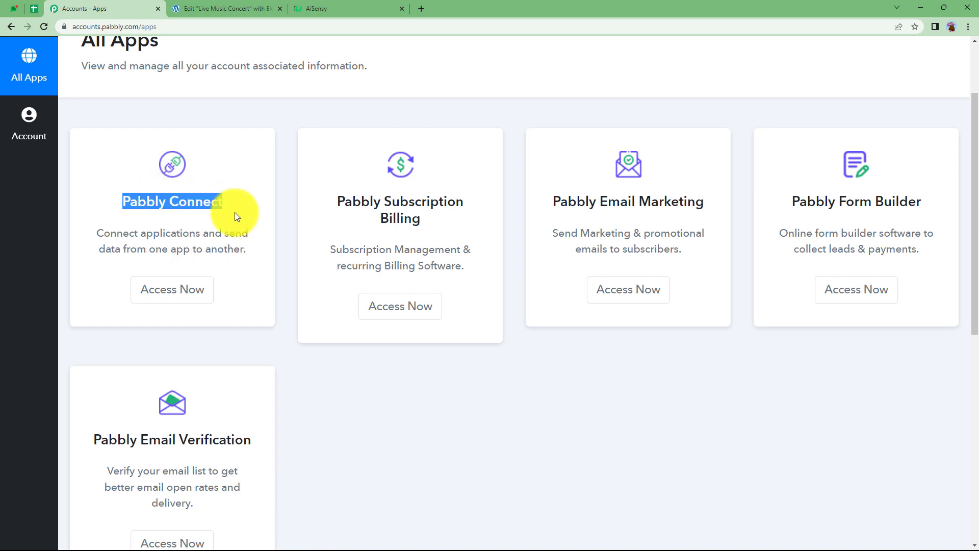
click(198, 289)
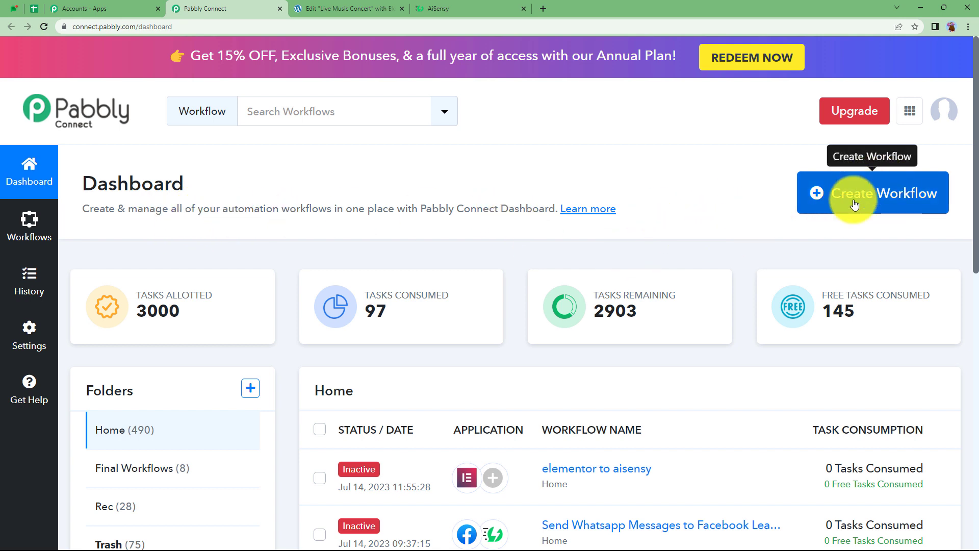
Create a new workflow named 'Send WhatsApp notification to Elementor Form Submissions'
click(888, 198)
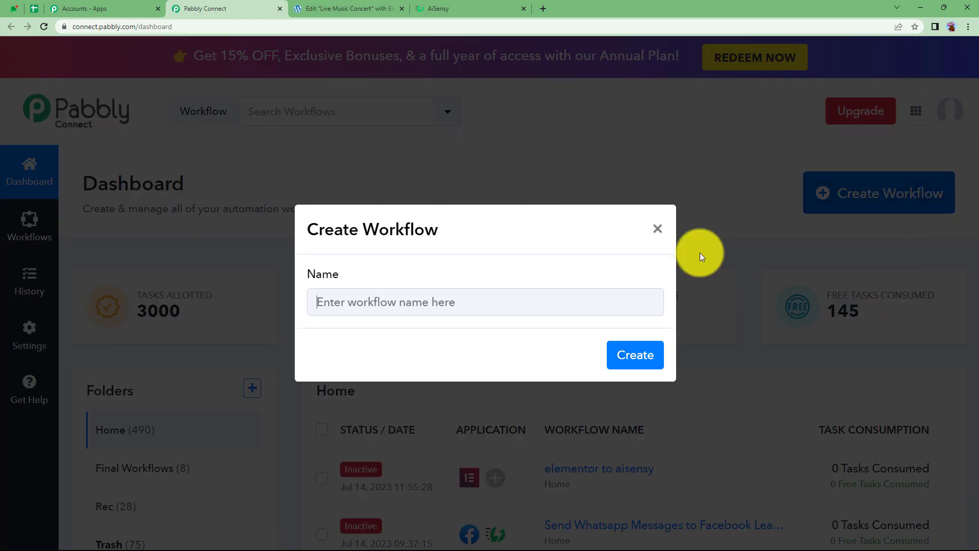
click(468, 298)
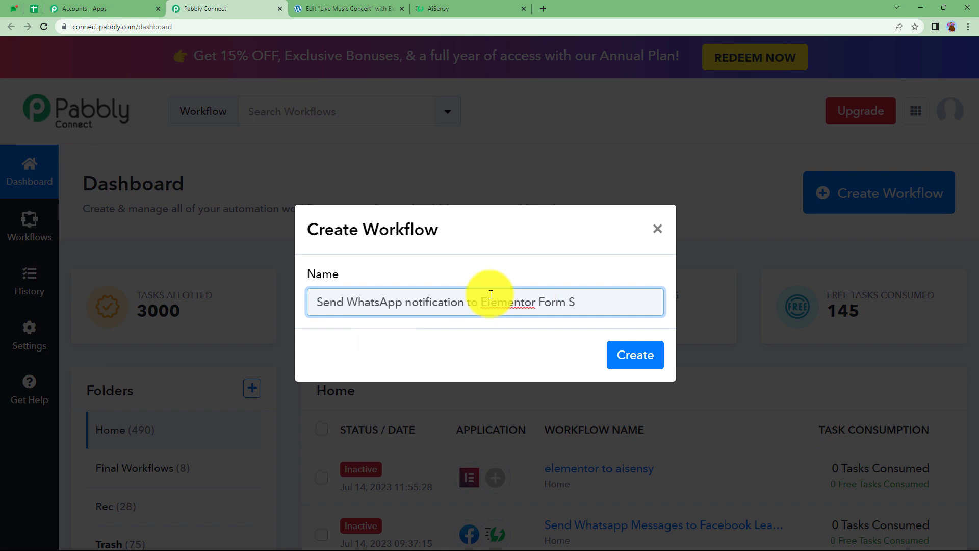
text(ubmissions)
click(635, 354)
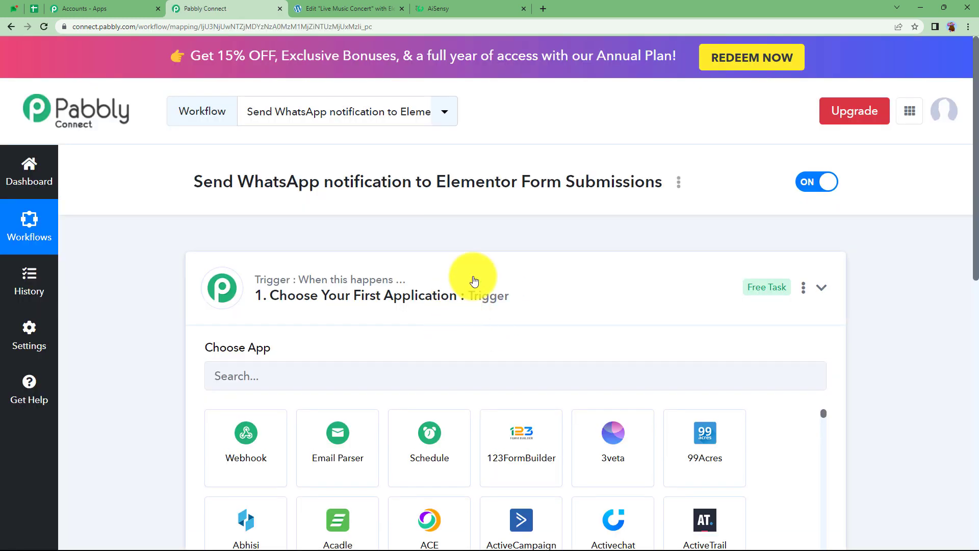
click(474, 281)
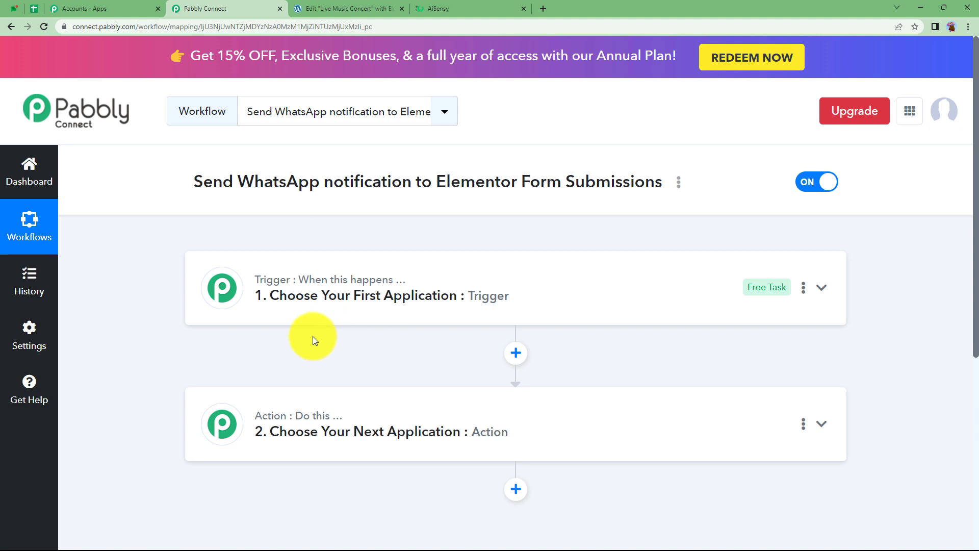
click(337, 291)
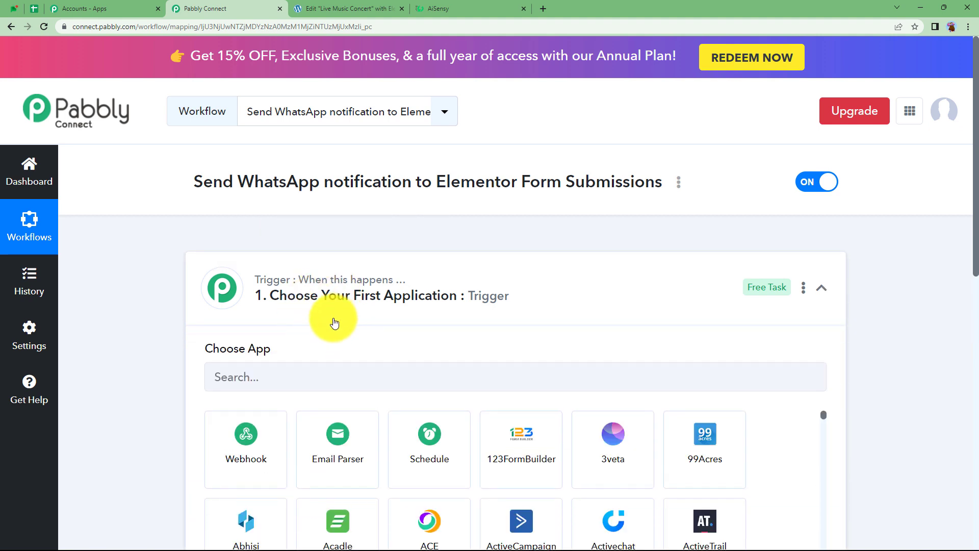
click(379, 292)
click(329, 414)
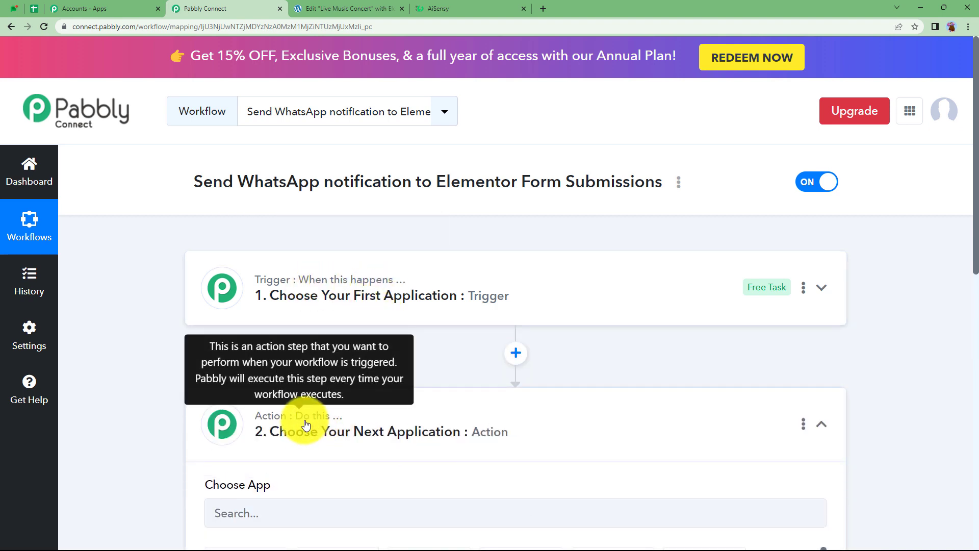
click(324, 422)
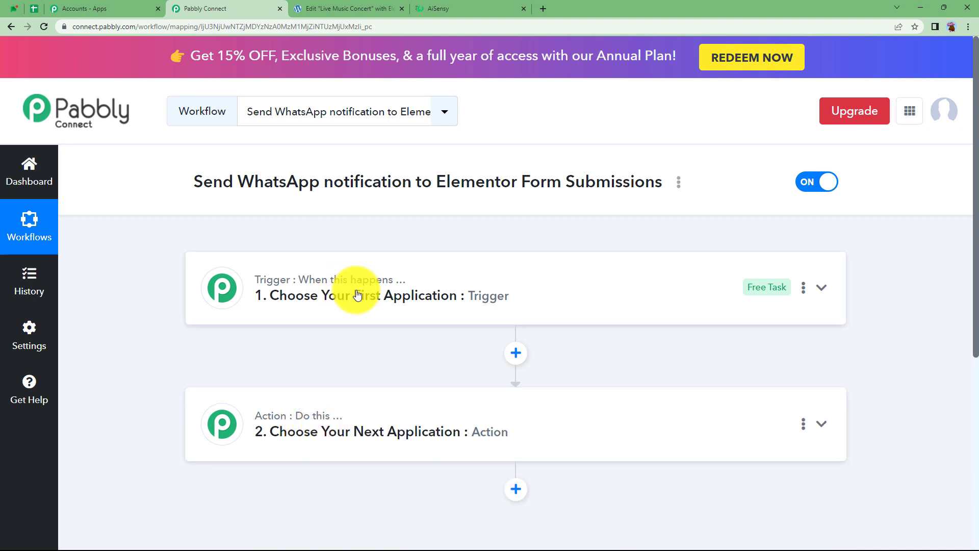
click(327, 6)
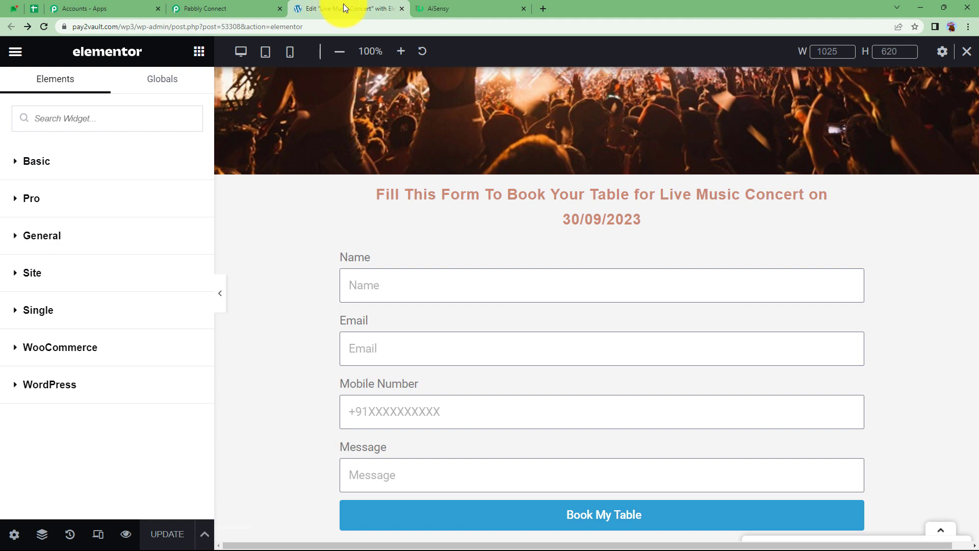
click(425, 10)
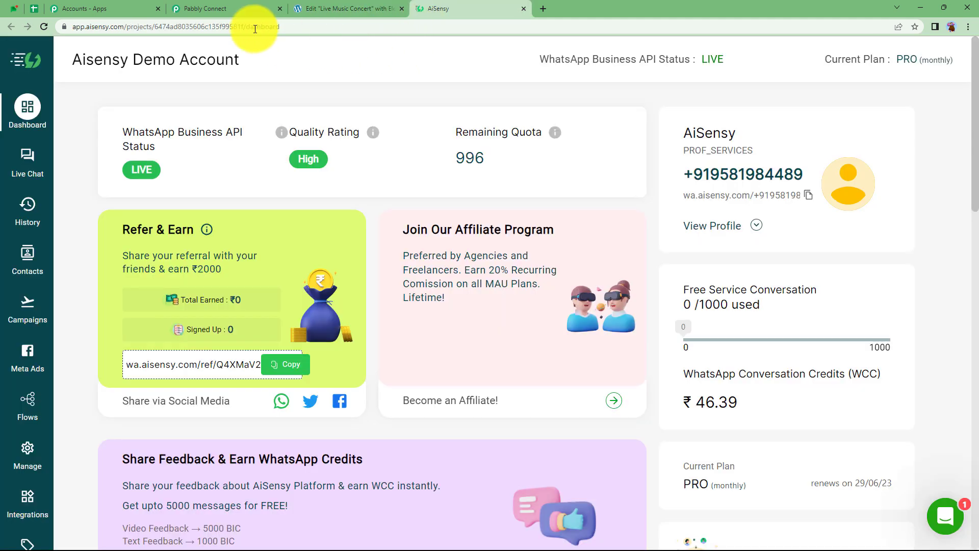
click(246, 10)
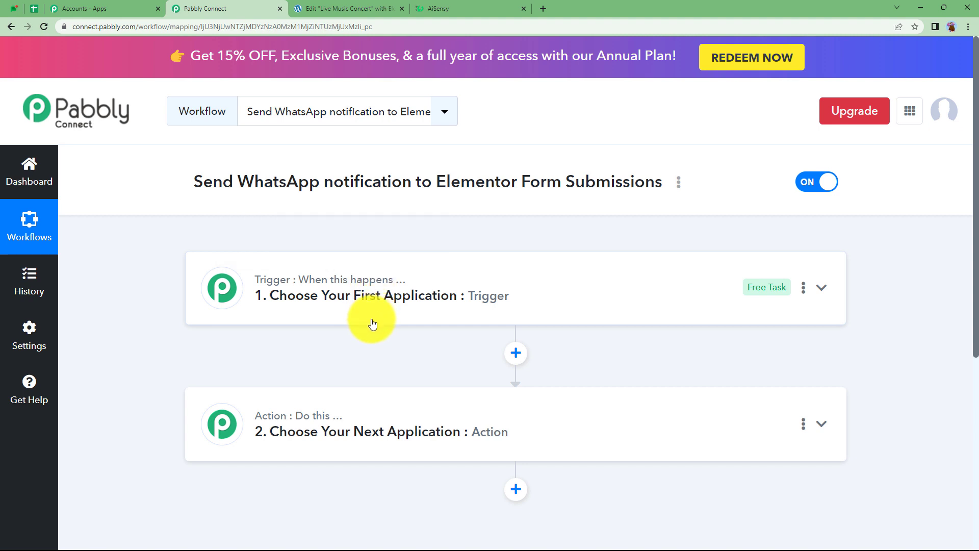
click(291, 299)
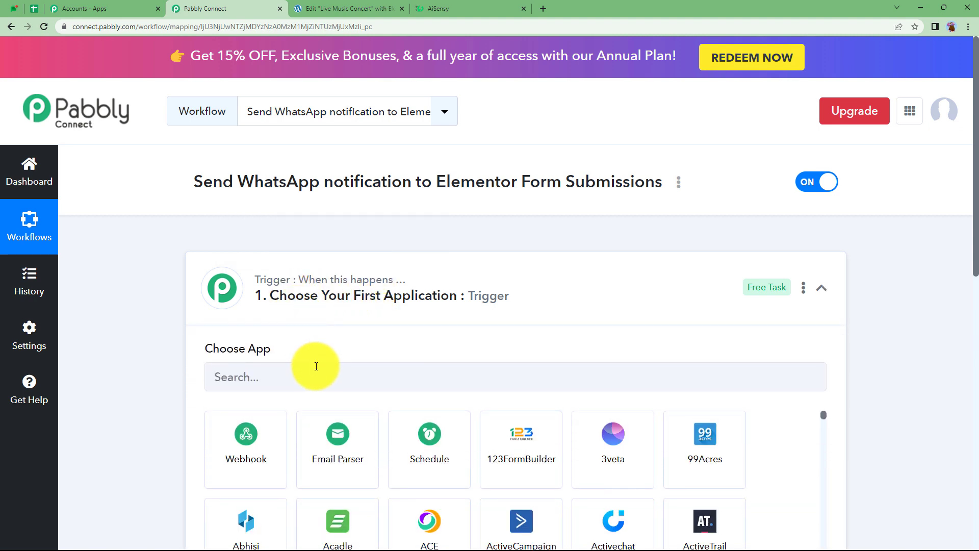
Set the workflow trigger to Elementor's New Form Submission event
click(316, 366)
text(elen)
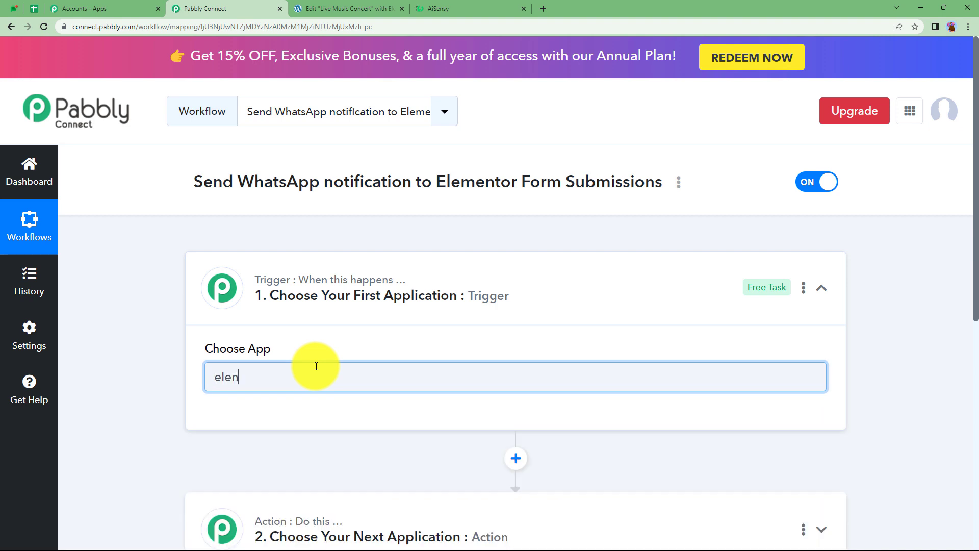
key(BackSpace)
text(me)
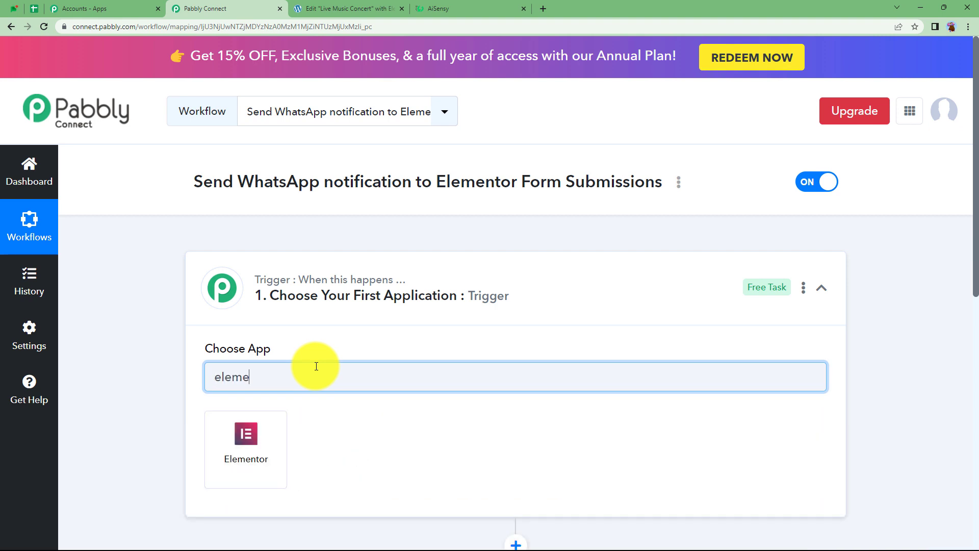
click(257, 448)
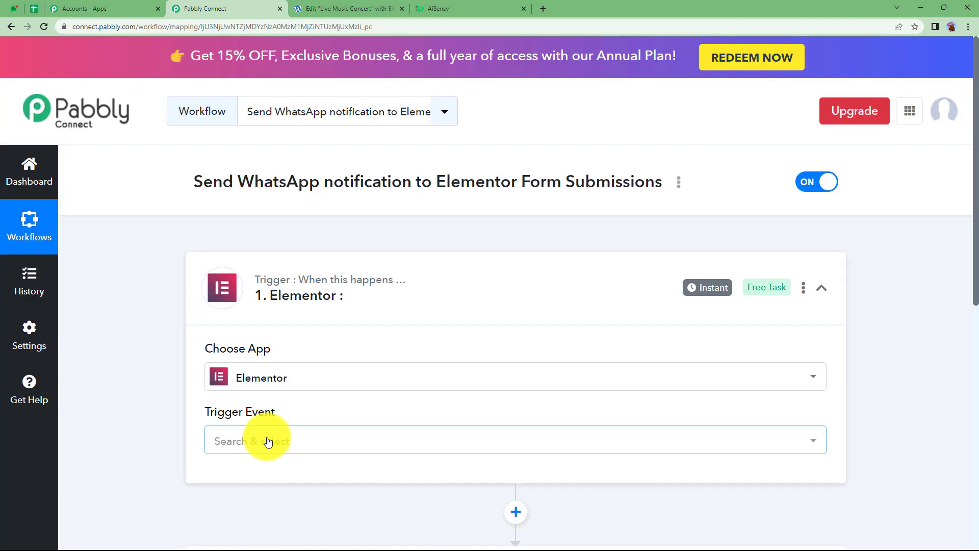
click(270, 440)
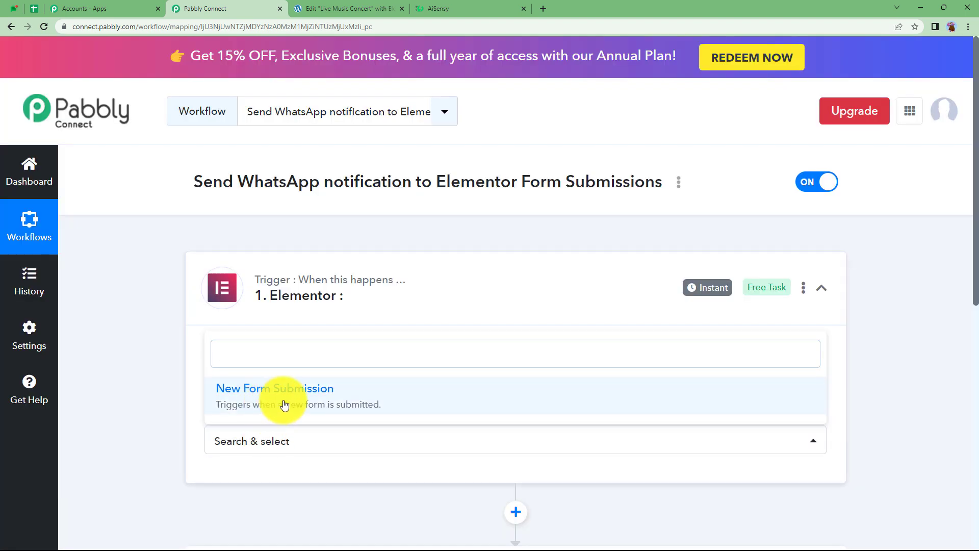
click(281, 401)
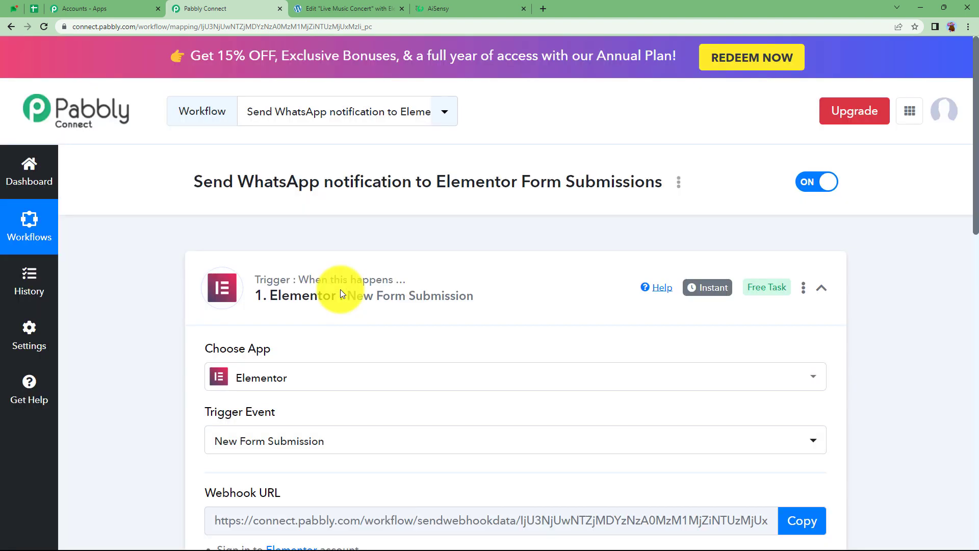
click(341, 289)
Set the action to WhatsApp by AiSensy's Send Template Message event
click(286, 402)
text(aise)
scroll(273, 454, down, 2)
click(273, 454)
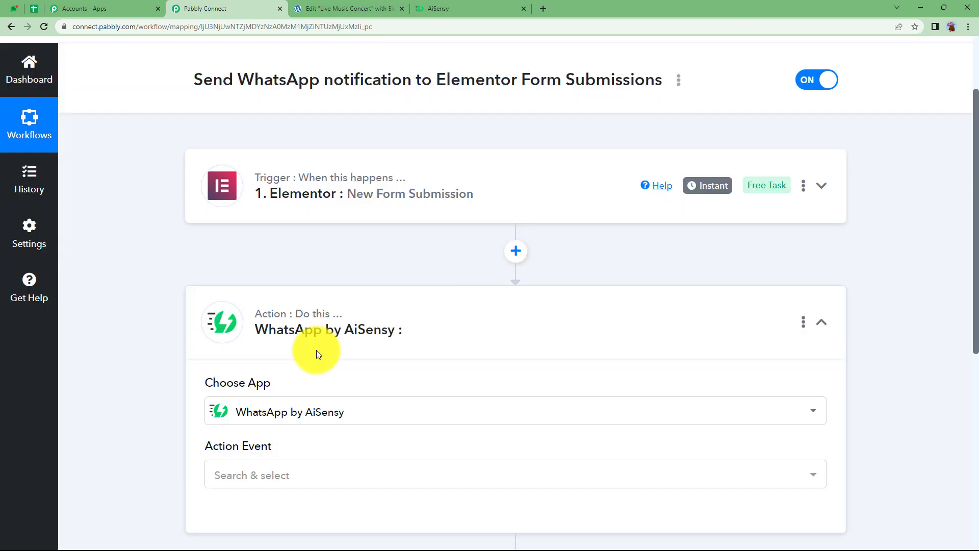
click(283, 475)
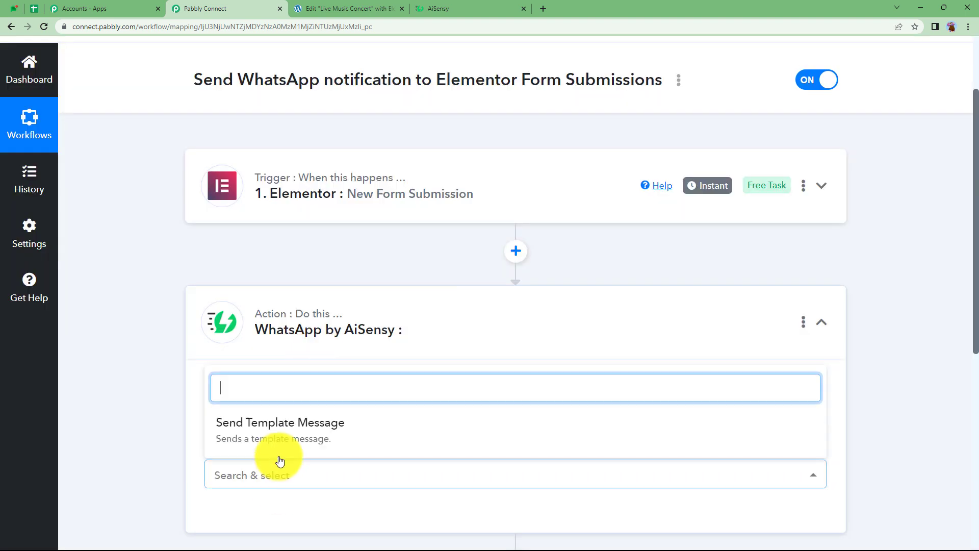
click(280, 443)
click(326, 321)
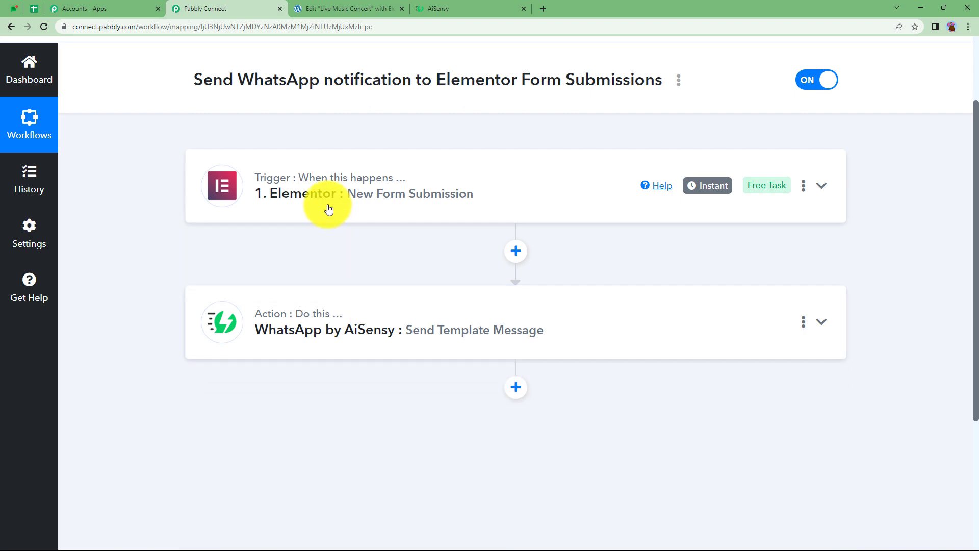
click(328, 209)
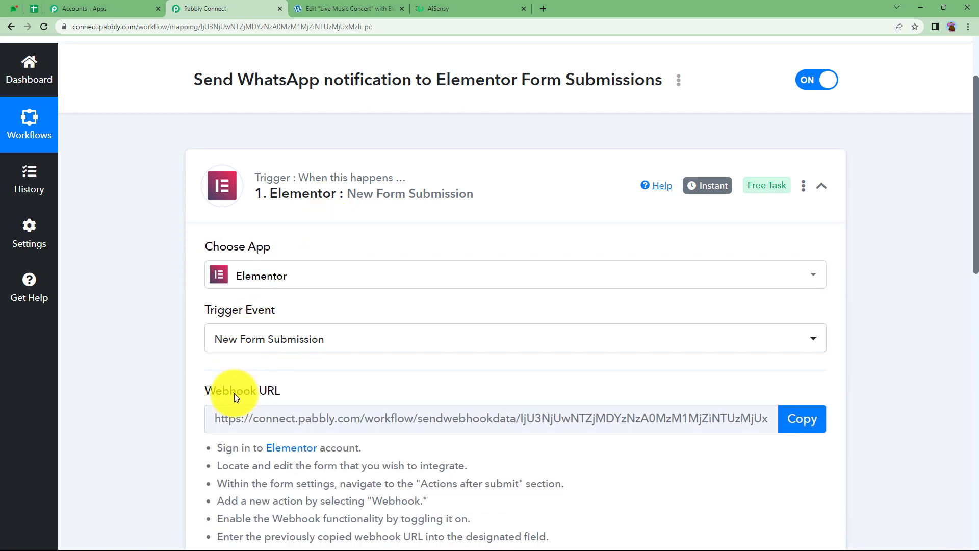
Find the Elementor trigger's Webhook URL and copy it
scroll(242, 374, down, 2)
mouse_move(279, 291)
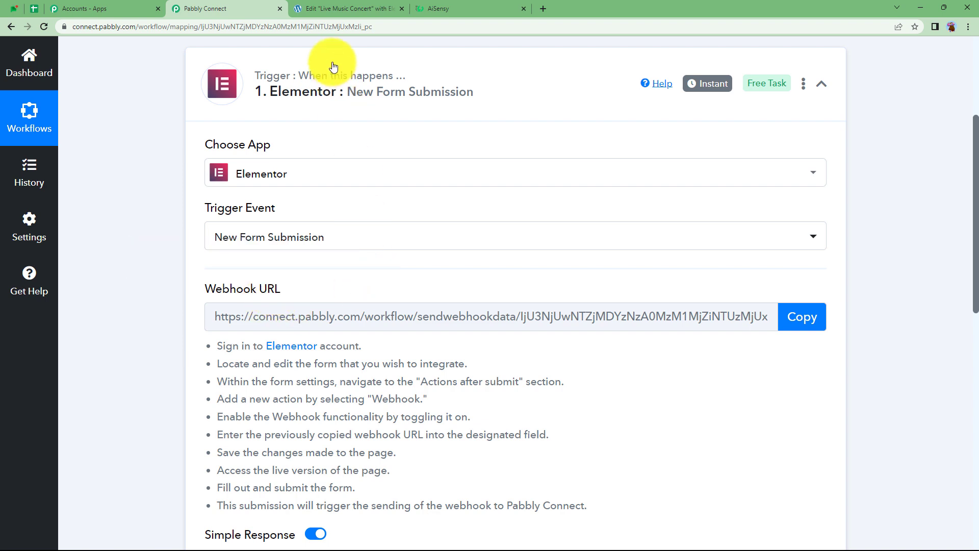
click(348, 6)
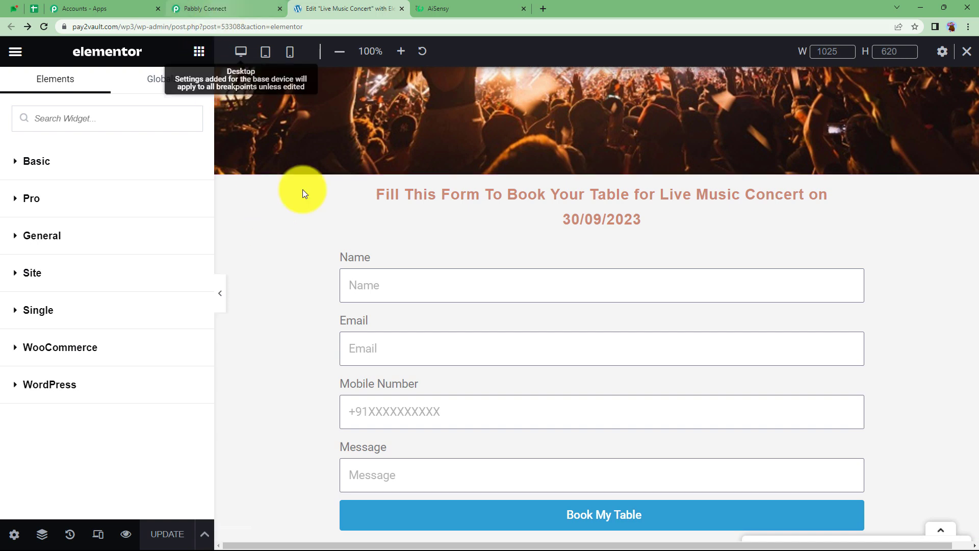
click(218, 7)
scroll(301, 356, down, 1)
scroll(306, 359, down, 3)
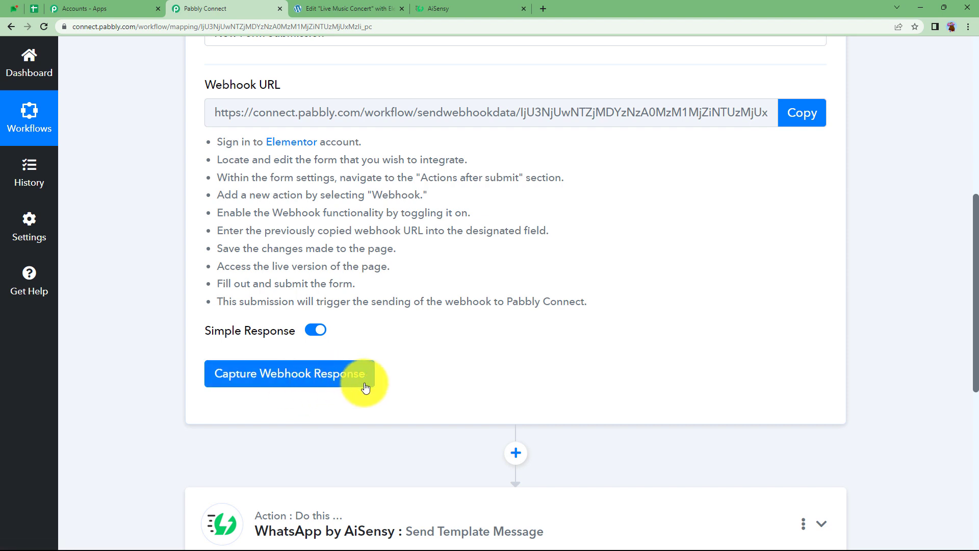
scroll(417, 377, down, 1)
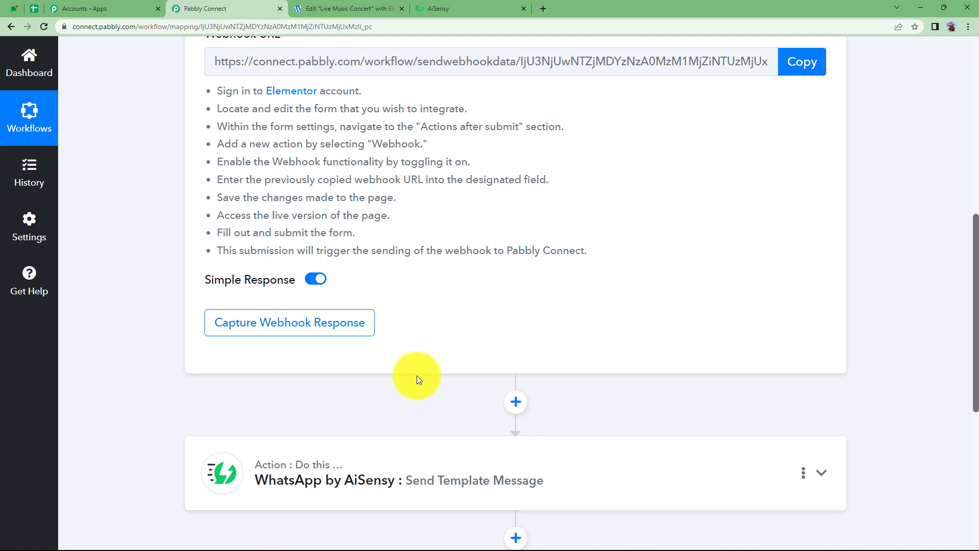
scroll(418, 378, down, 2)
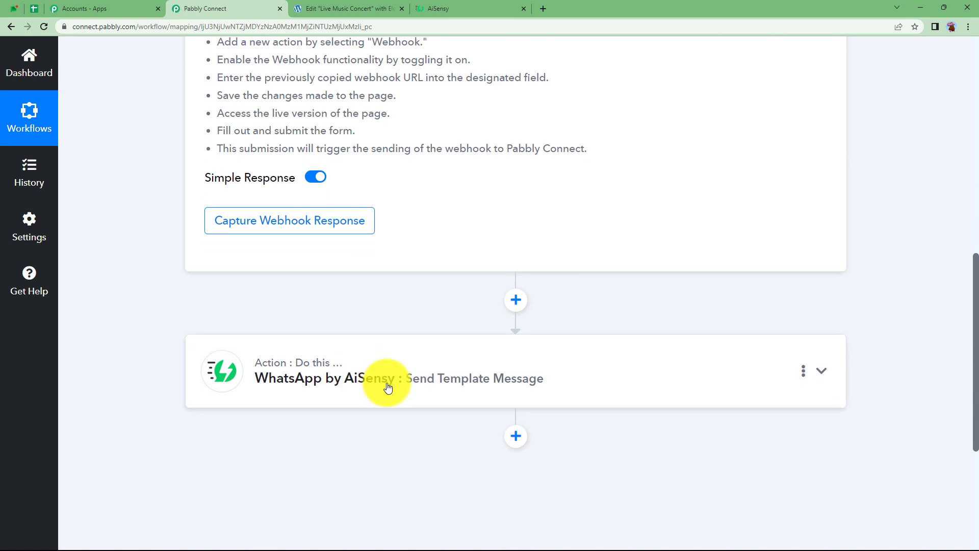
scroll(386, 388, up, 5)
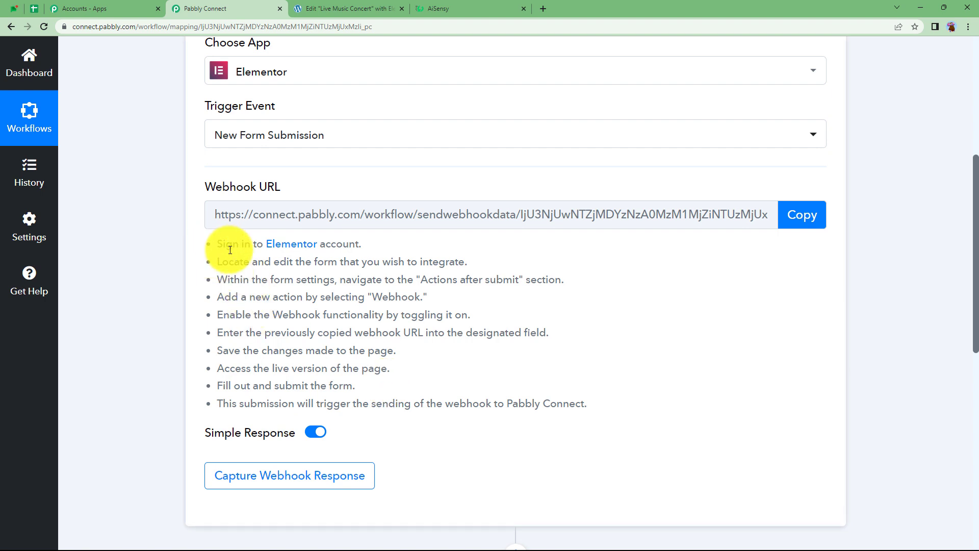
drag(230, 250, 592, 403)
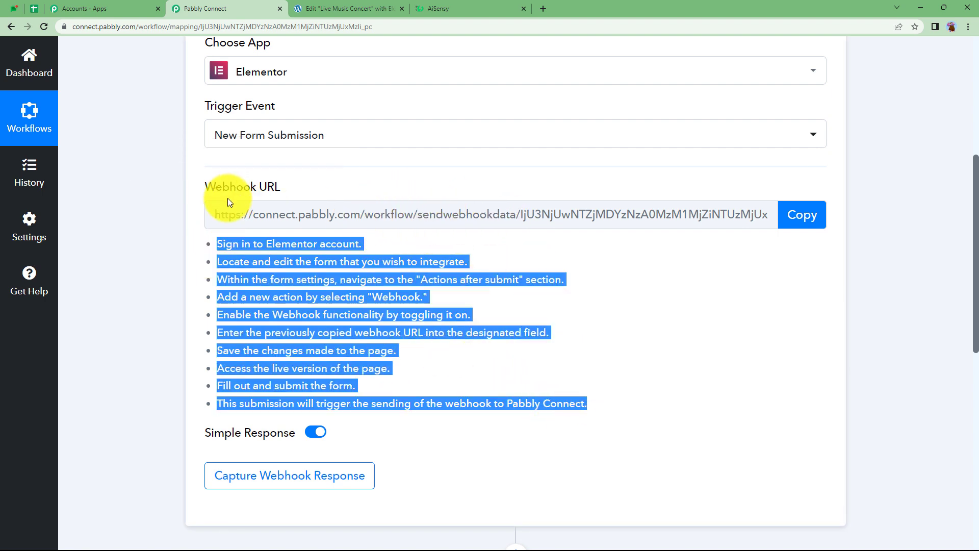
click(797, 216)
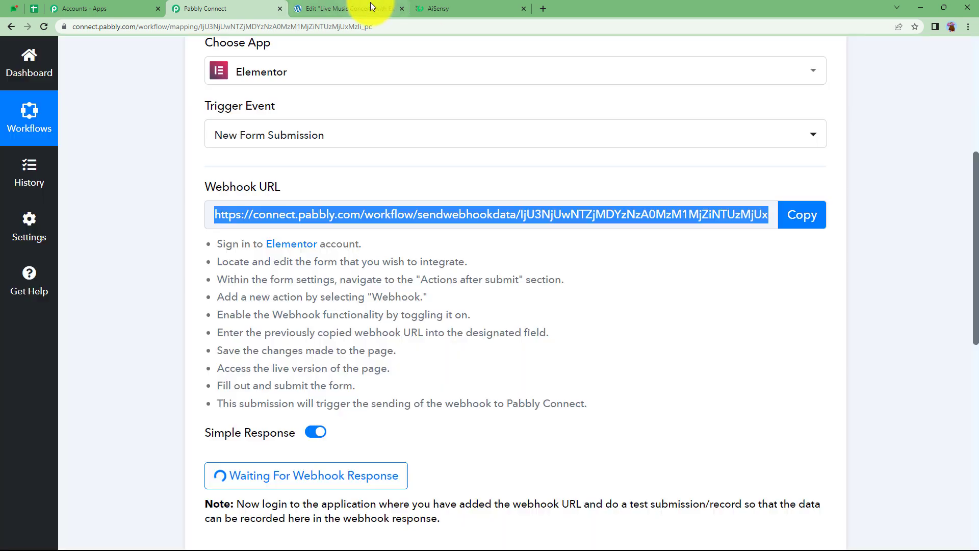
In the Elementor editor, open the booking form's Actions After Submit settings
click(371, 5)
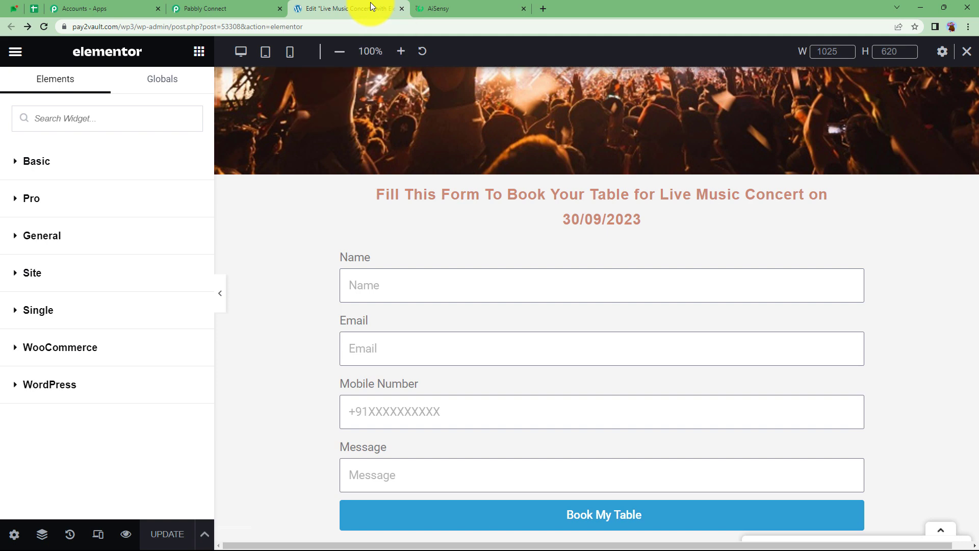
click(372, 259)
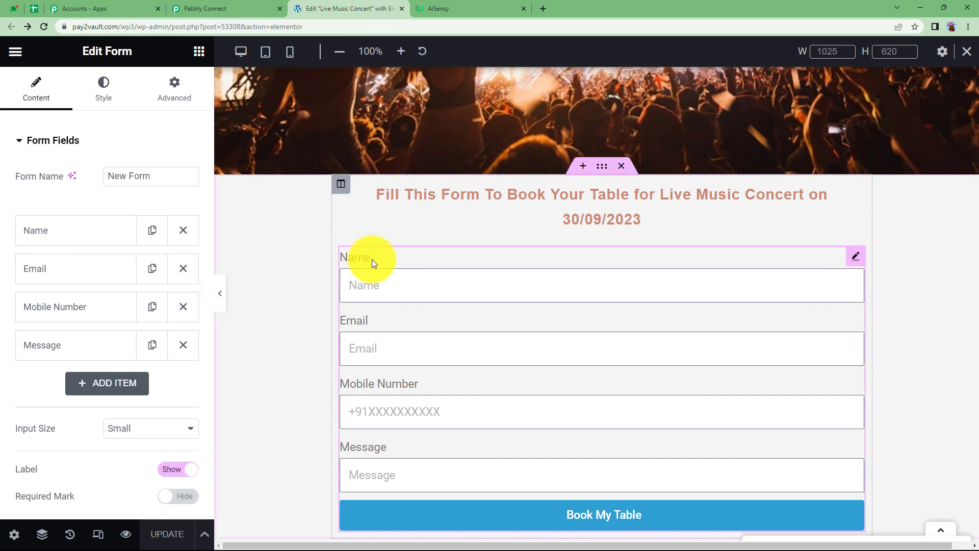
click(76, 146)
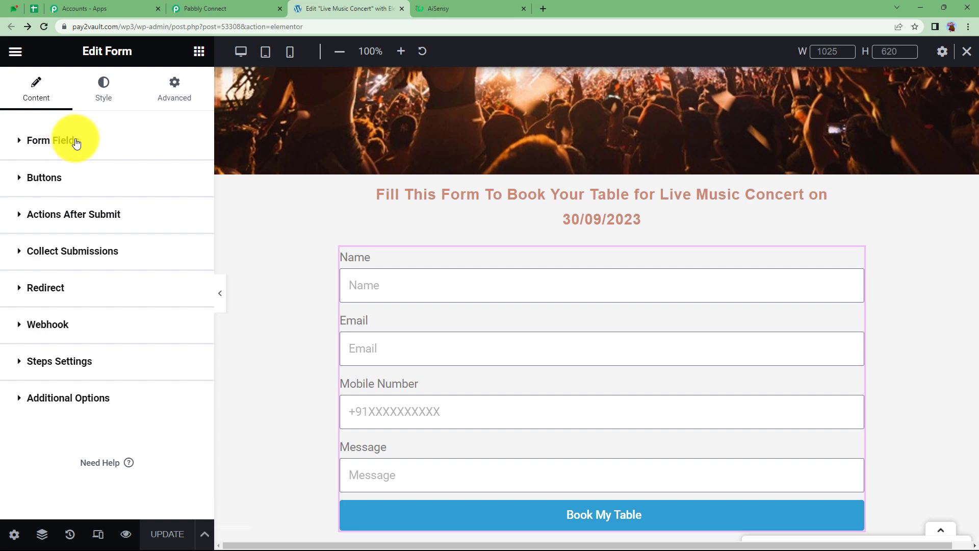
click(68, 214)
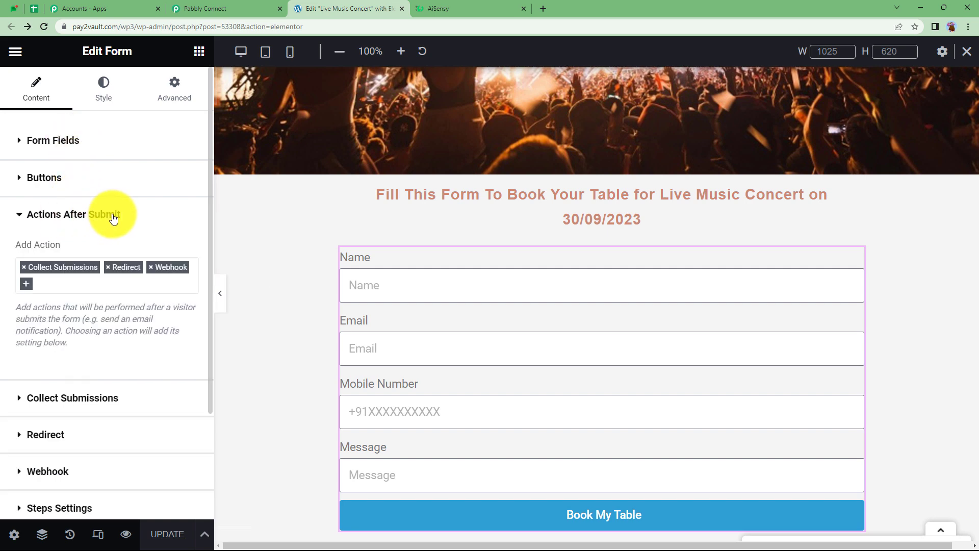
click(26, 284)
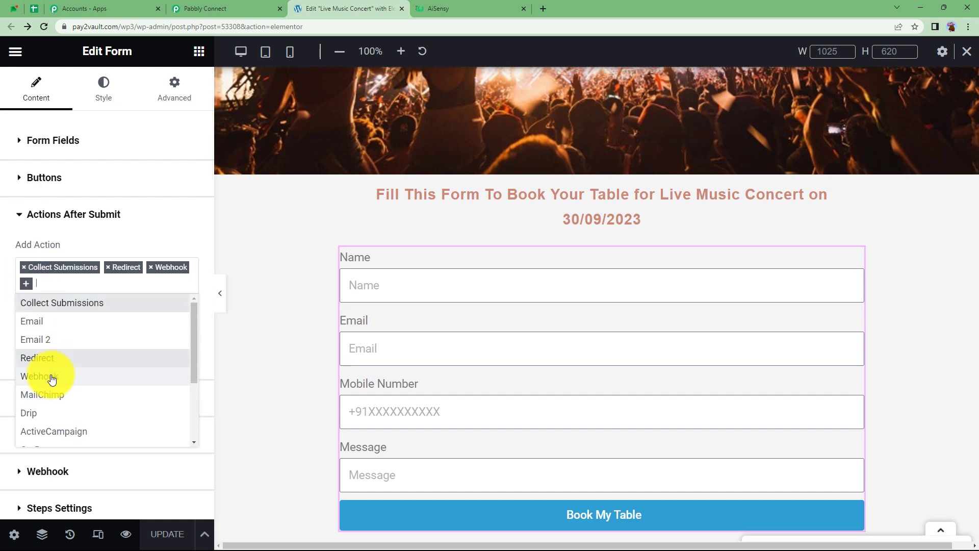
click(143, 234)
click(118, 233)
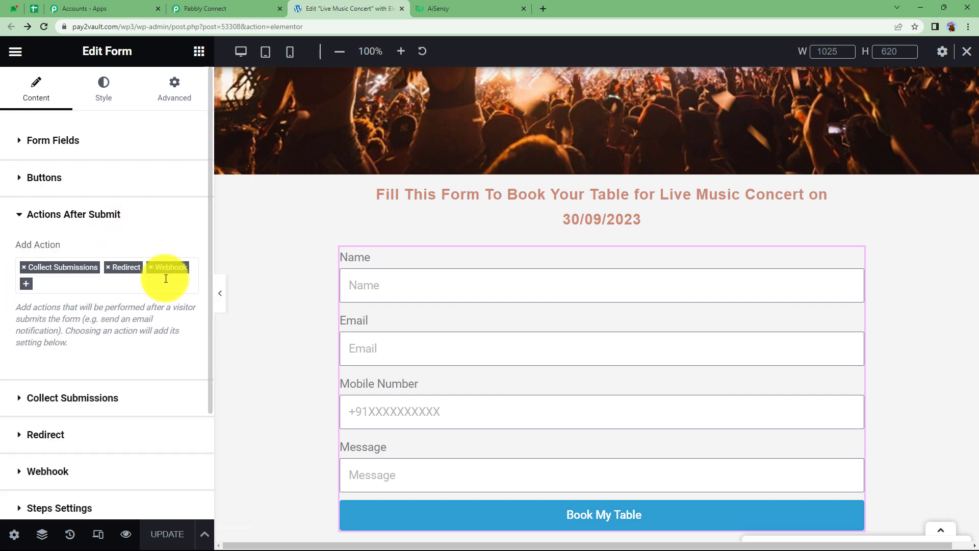
click(131, 220)
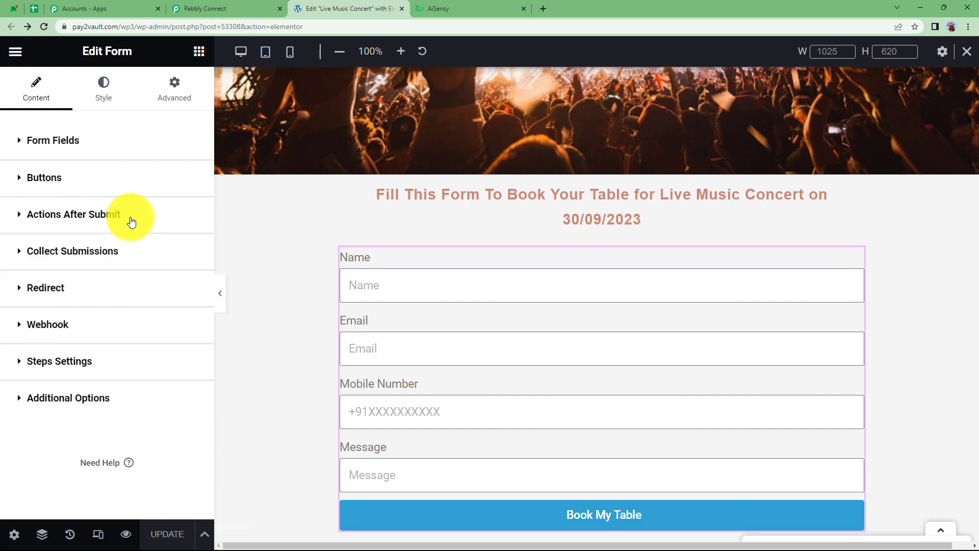
Replace the form's Webhook URL with the Pabbly Connect address and update the page
click(51, 324)
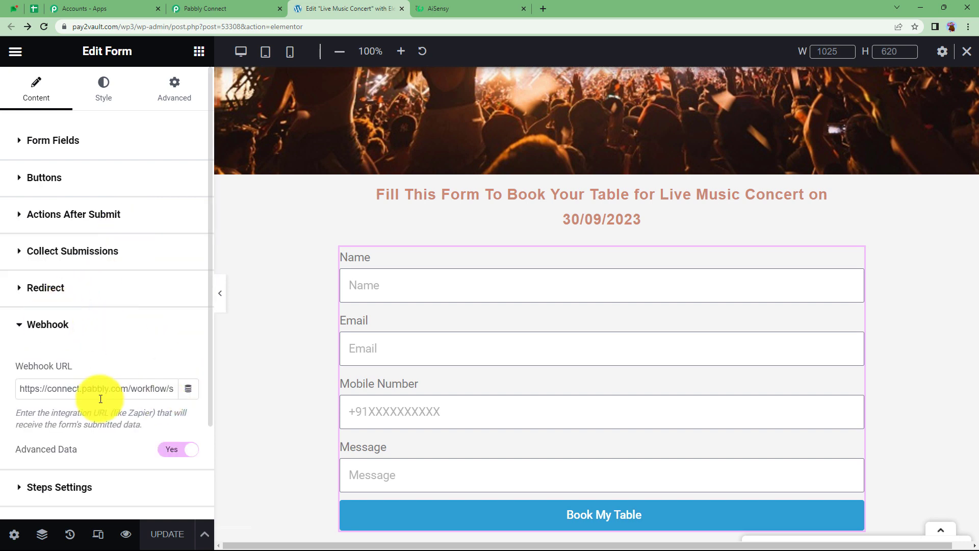
drag(20, 388, 227, 386)
key(BackSpace)
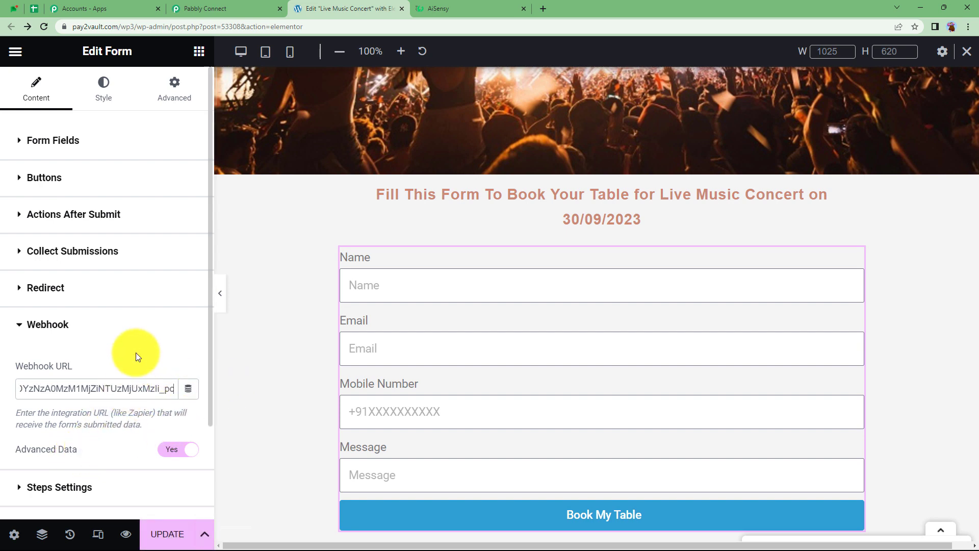
click(163, 534)
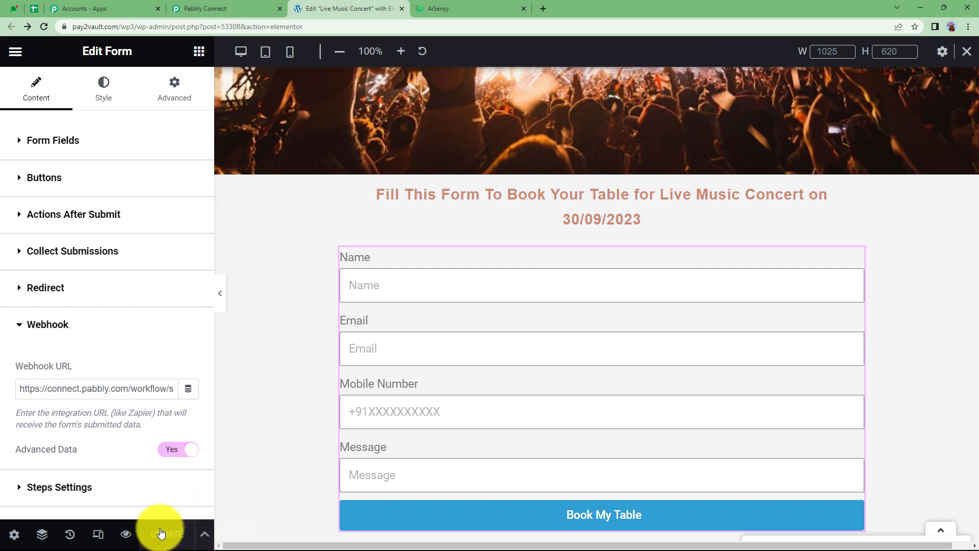
click(209, 9)
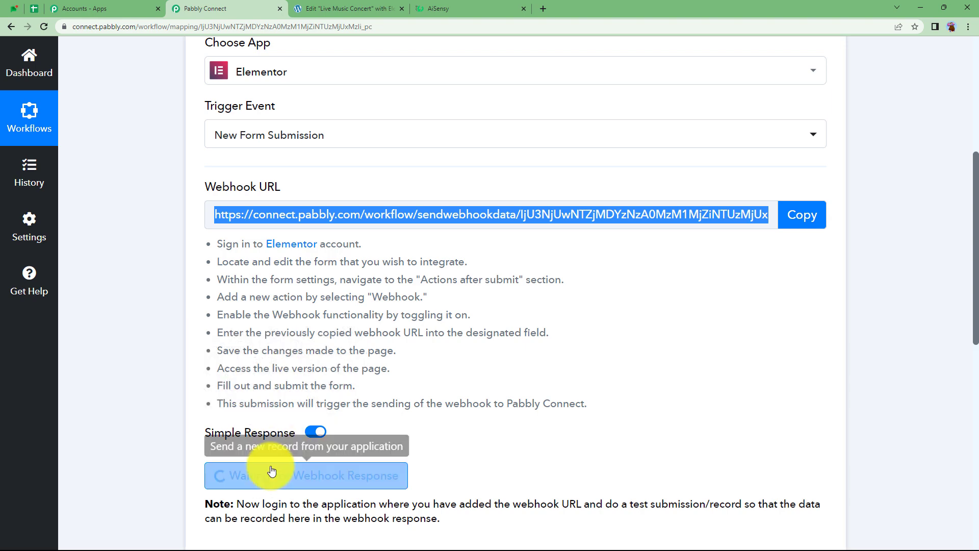
Open the booking page and enter a test name and e-mail in the form
click(376, 5)
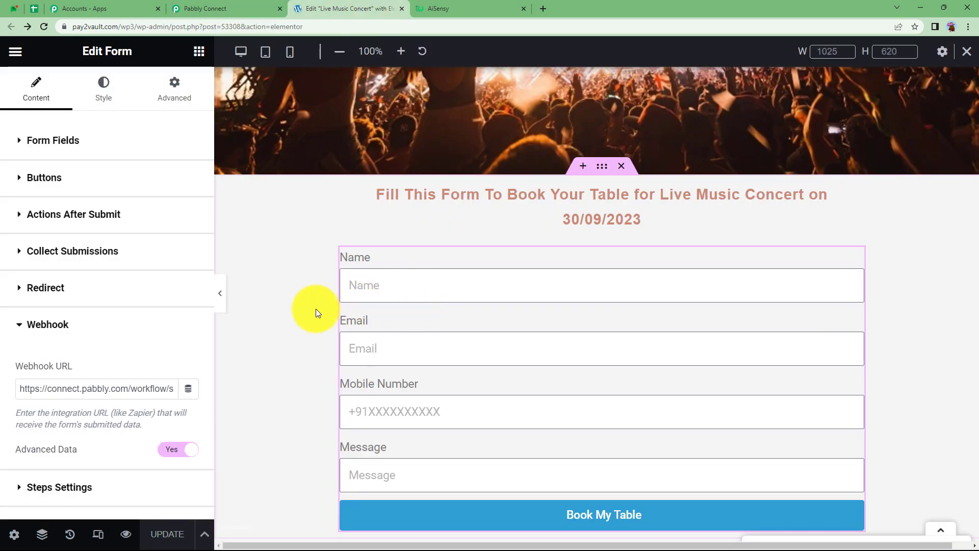
scroll(317, 308, down, 1)
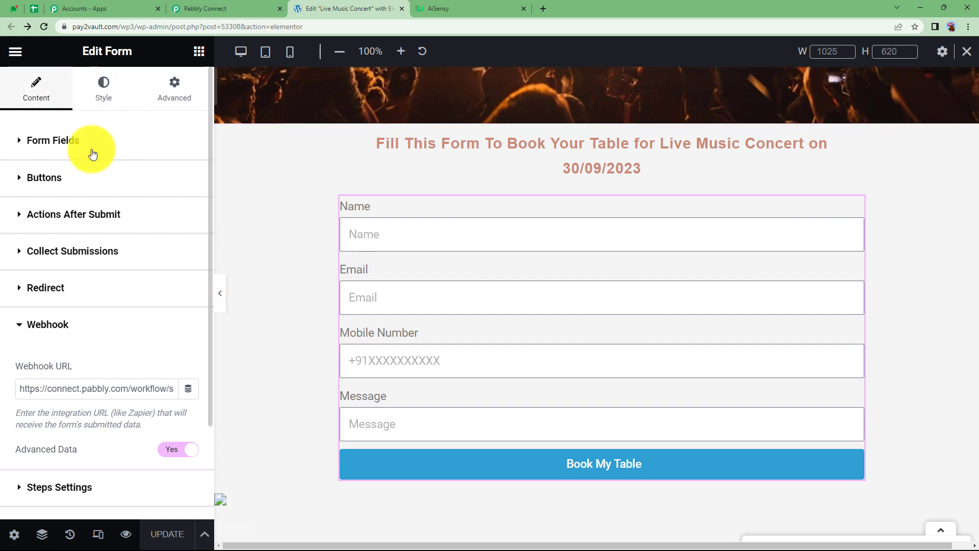
click(258, 8)
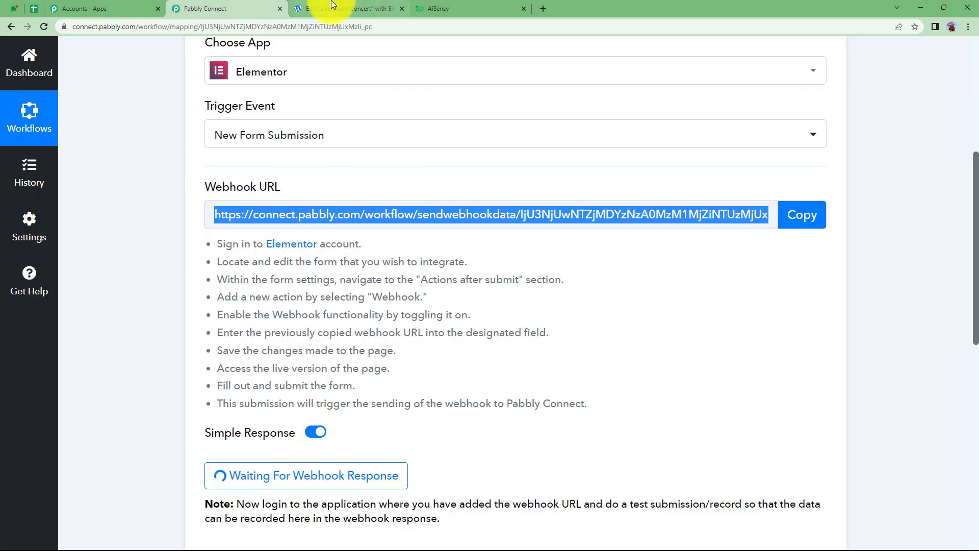
click(338, 8)
click(401, 237)
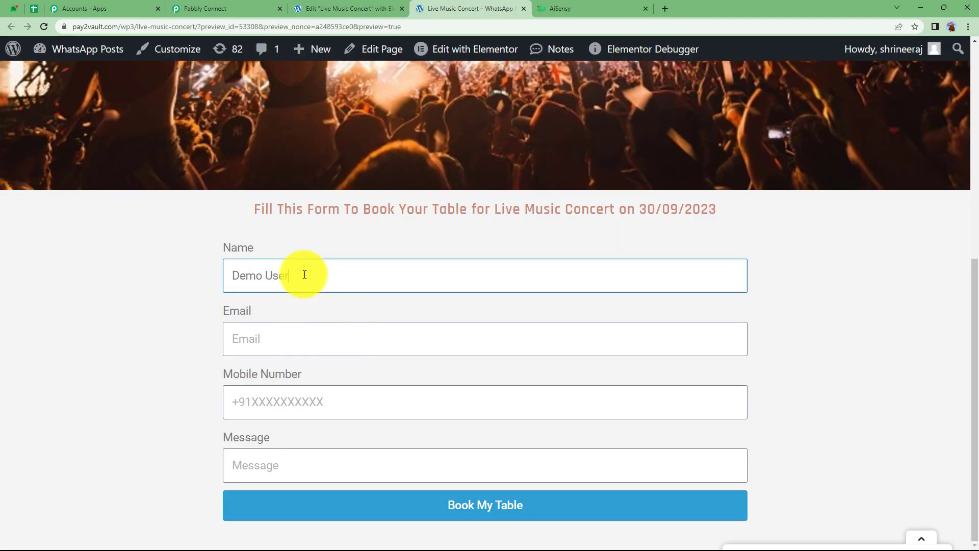
click(304, 345)
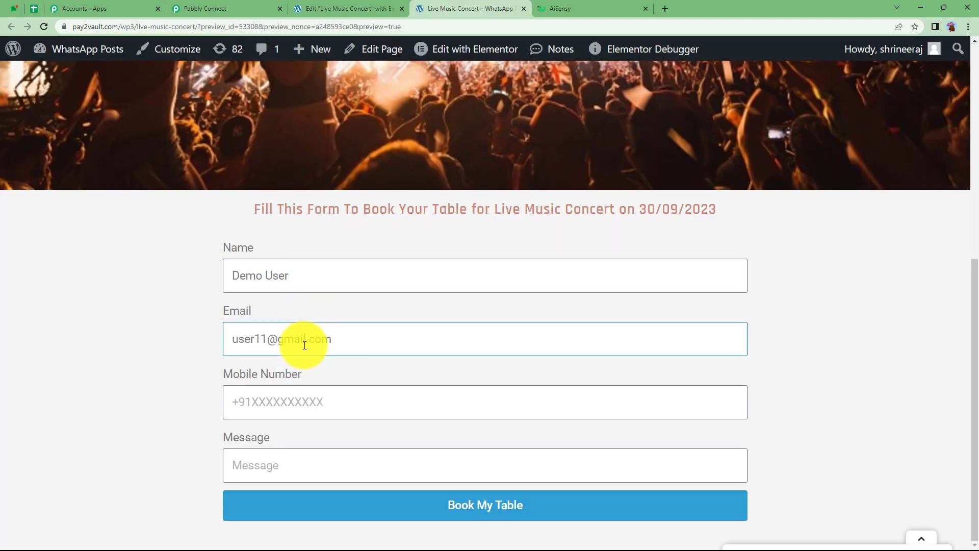
Add a test mobile number and the message 'Send me the details for group passes.', then submit
click(302, 393)
text(9111111111)
click(298, 459)
text(Send me the)
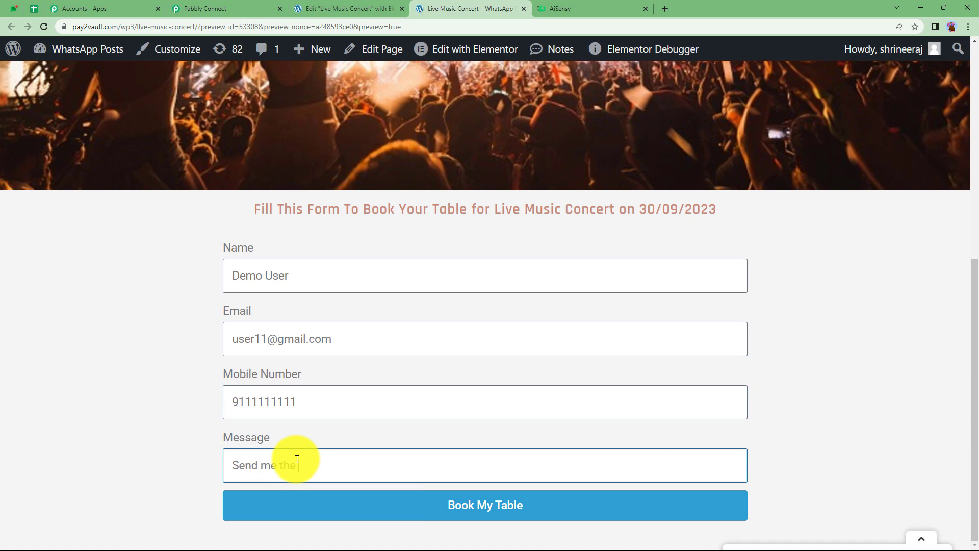
text( details for group passes.)
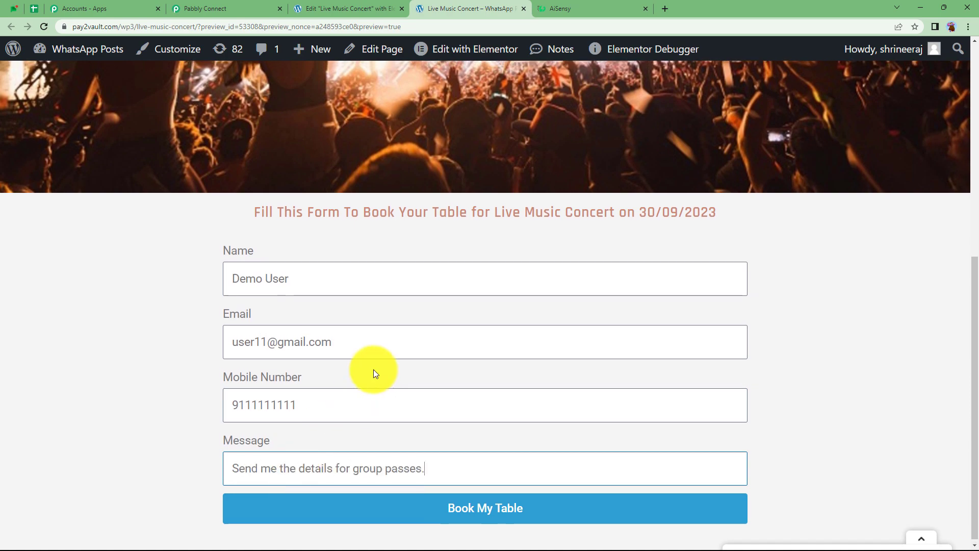
scroll(373, 369, up, 4)
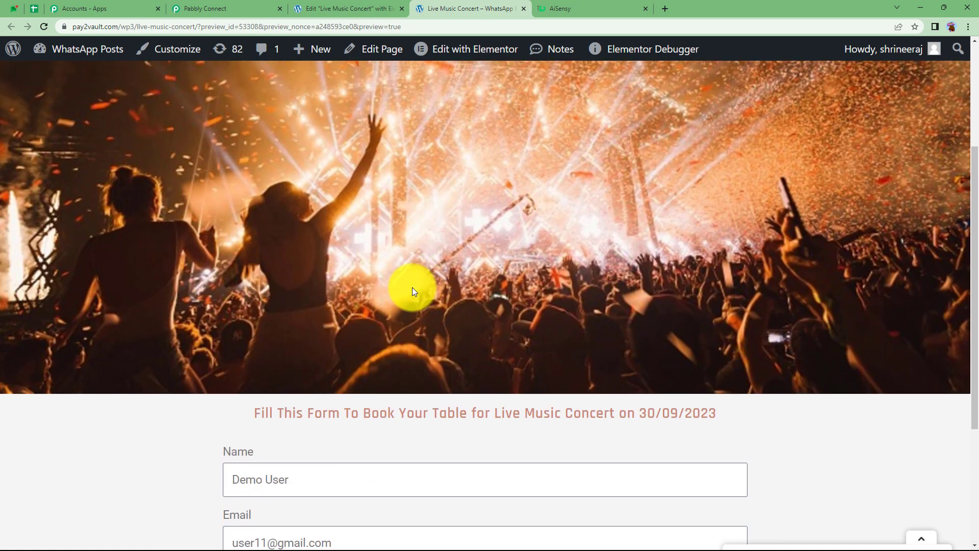
scroll(412, 287, down, 4)
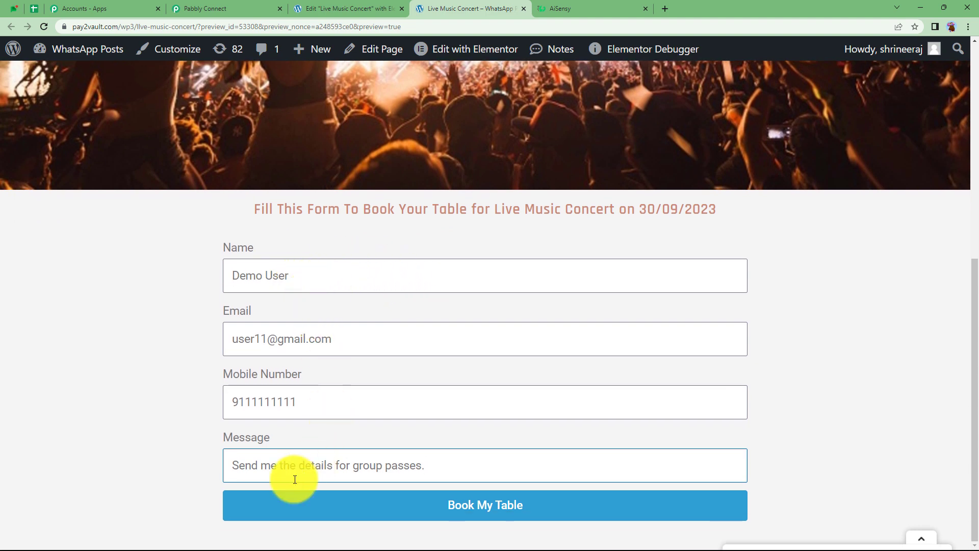
click(449, 500)
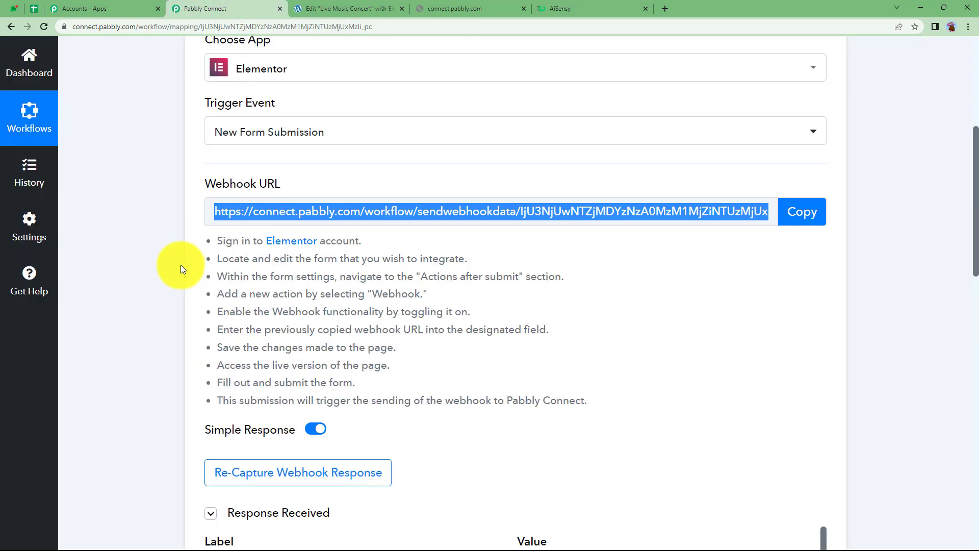
Check the captured name, mobile number, message and e-mail in the webhook response
click(180, 269)
scroll(180, 269, down, 6)
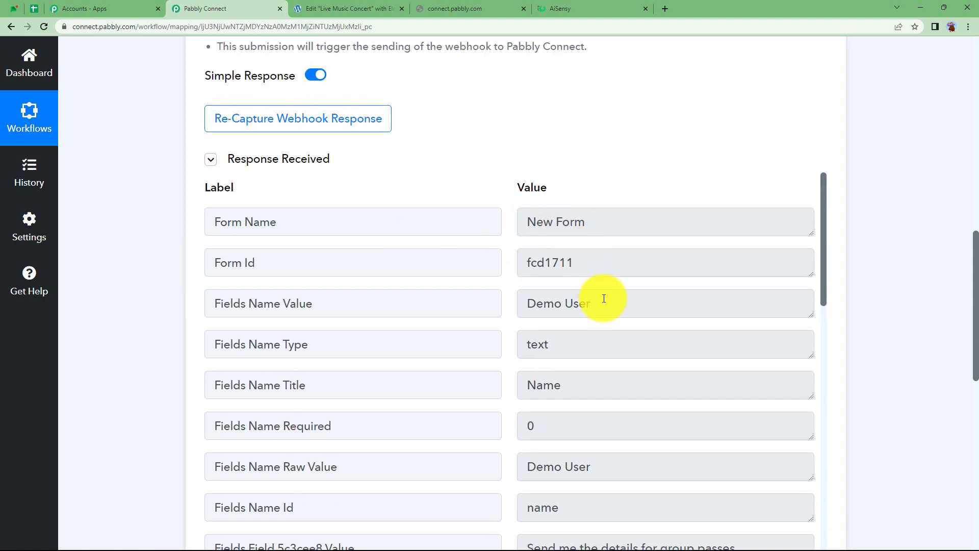
drag(604, 299, 495, 332)
scroll(546, 319, down, 9)
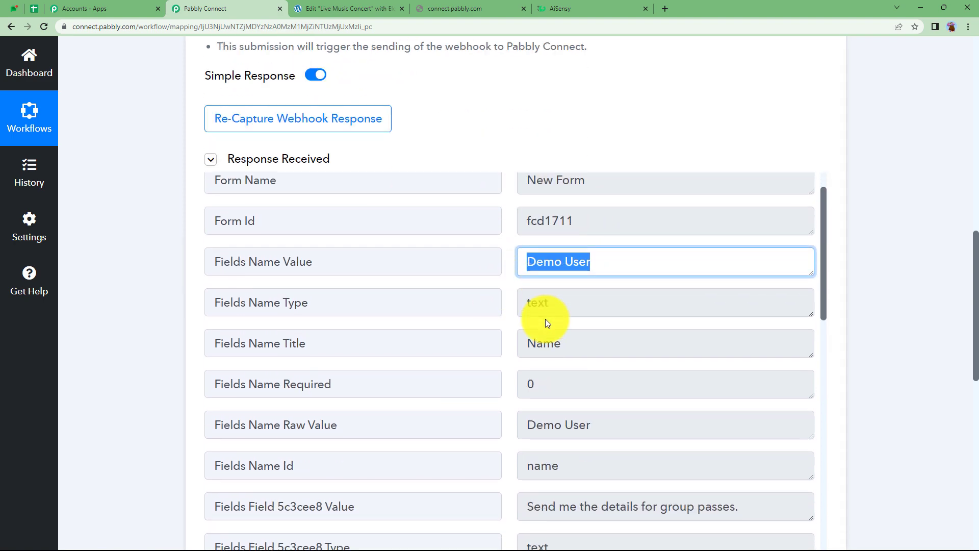
drag(620, 336, 517, 355)
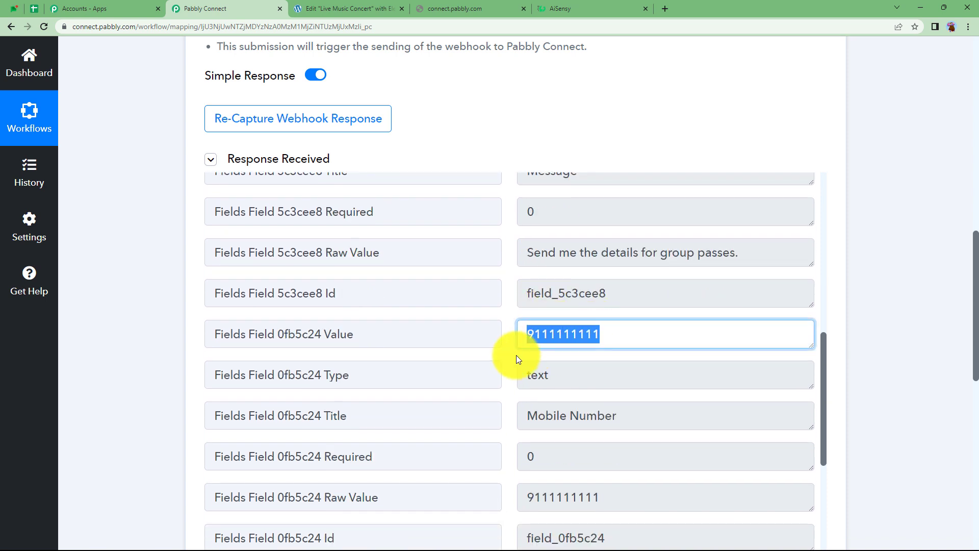
drag(750, 255, 617, 273)
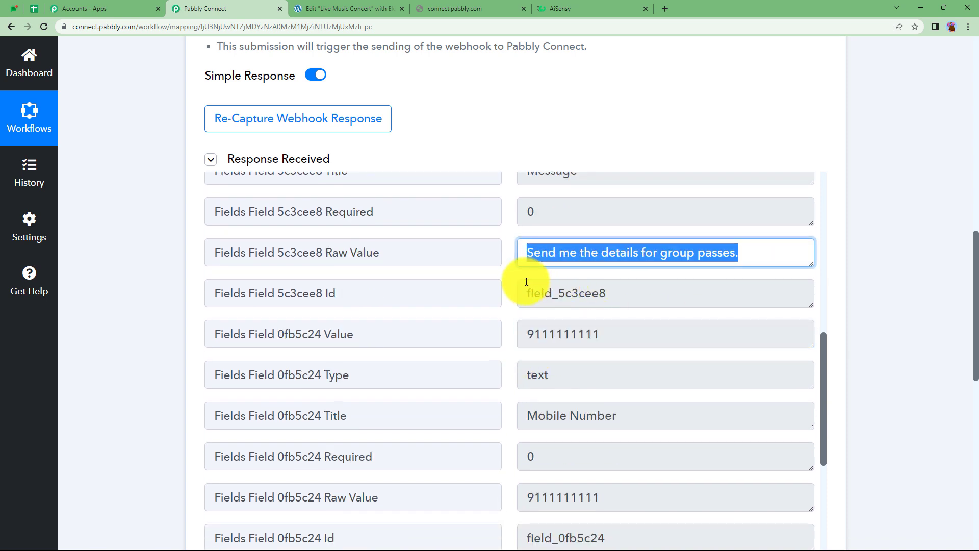
scroll(579, 312, down, 3)
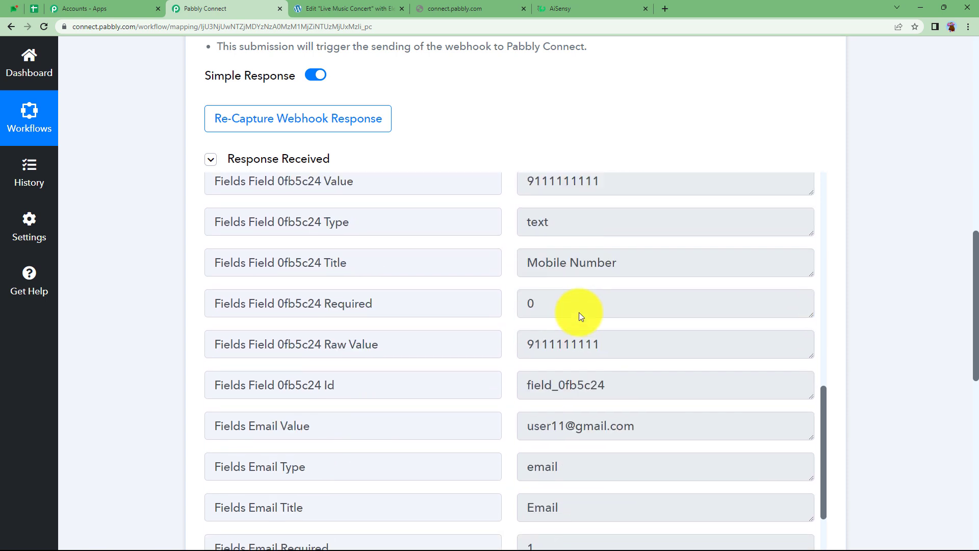
scroll(579, 312, down, 2)
drag(652, 328, 507, 332)
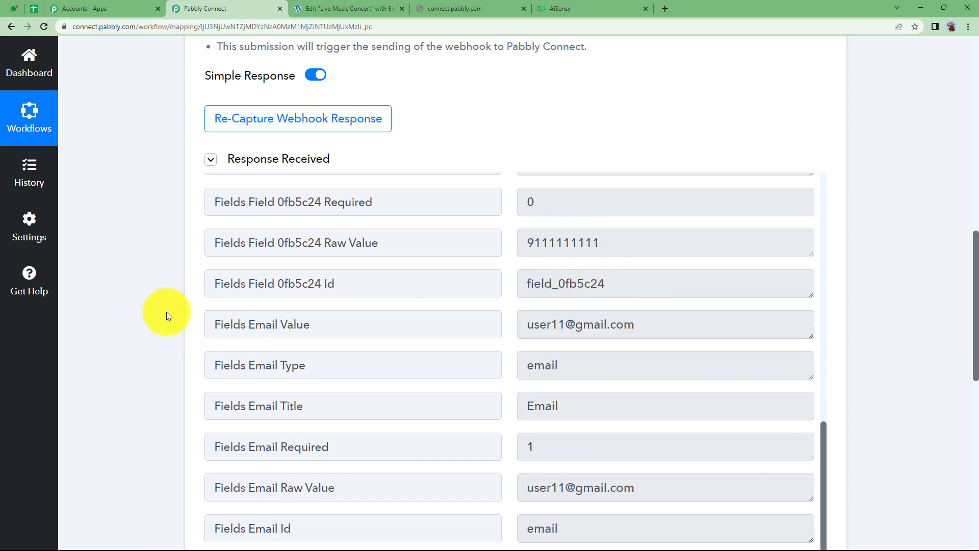
scroll(167, 311, up, 10)
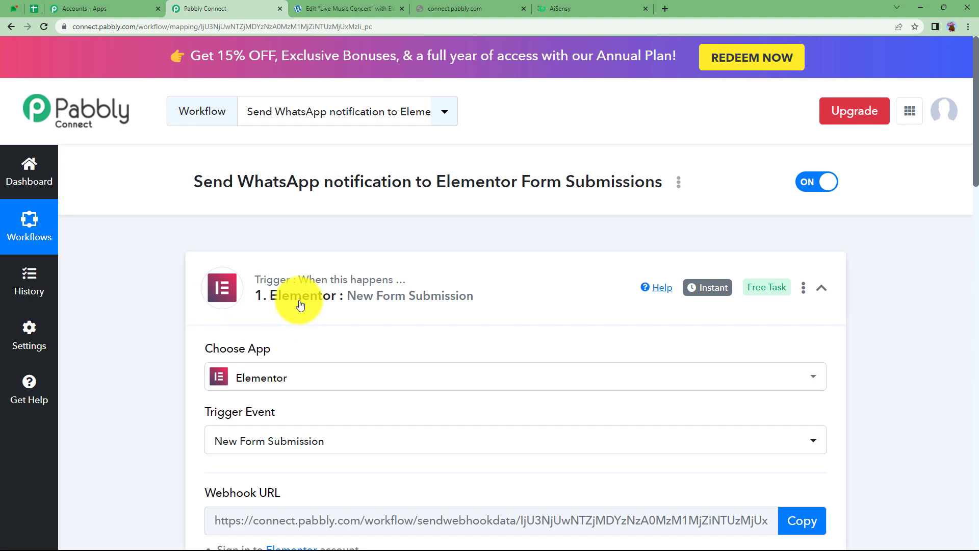
Expand the WhatsApp by AiSensy action step and open its Connect account panel
click(278, 297)
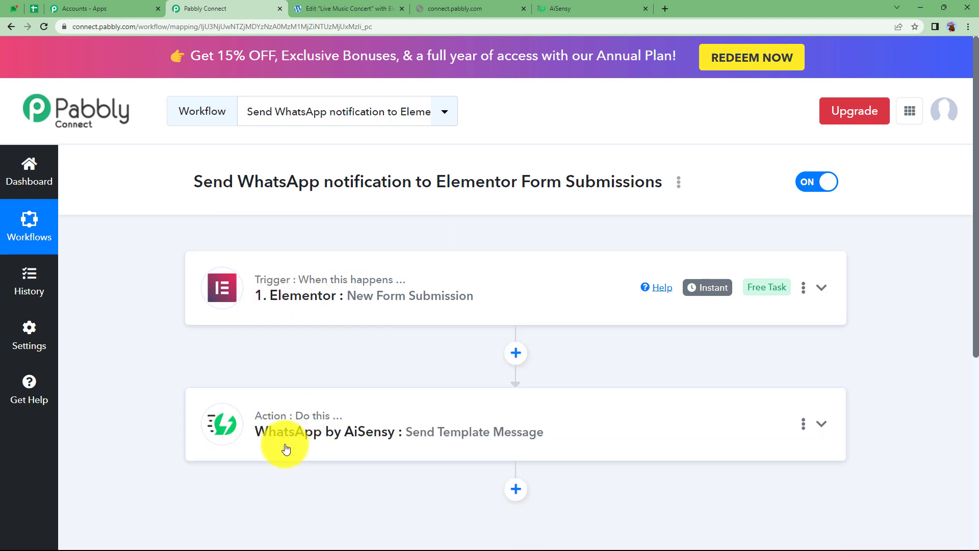
click(310, 438)
scroll(202, 433, down, 3)
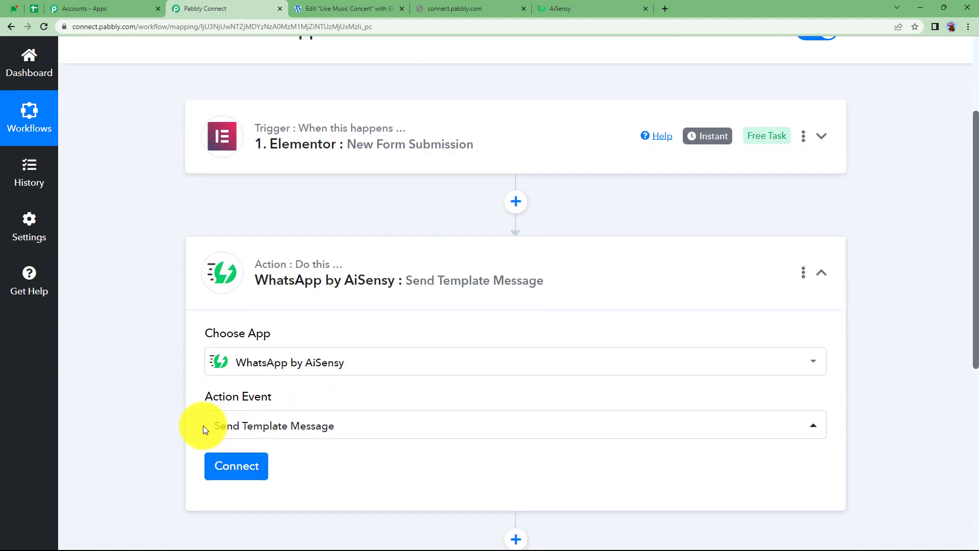
scroll(334, 287, down, 2)
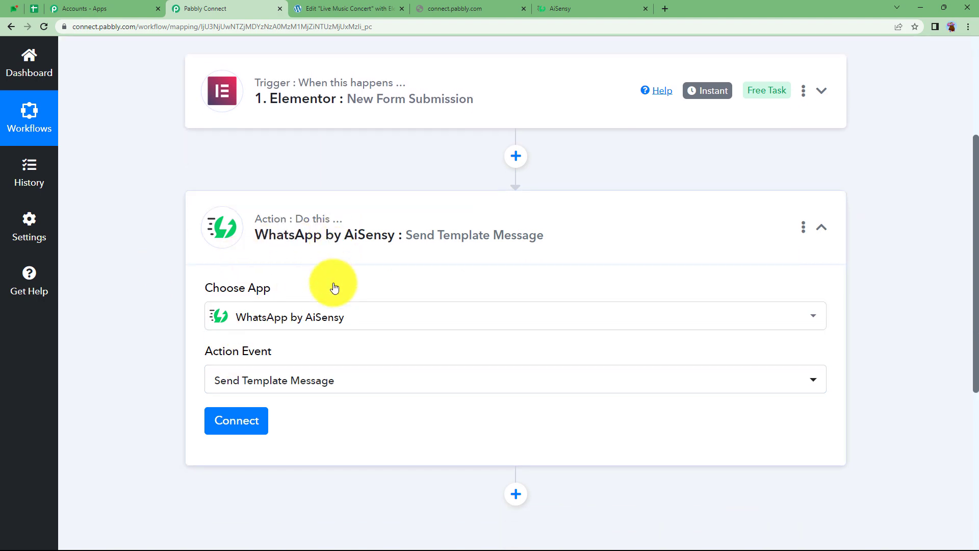
click(236, 363)
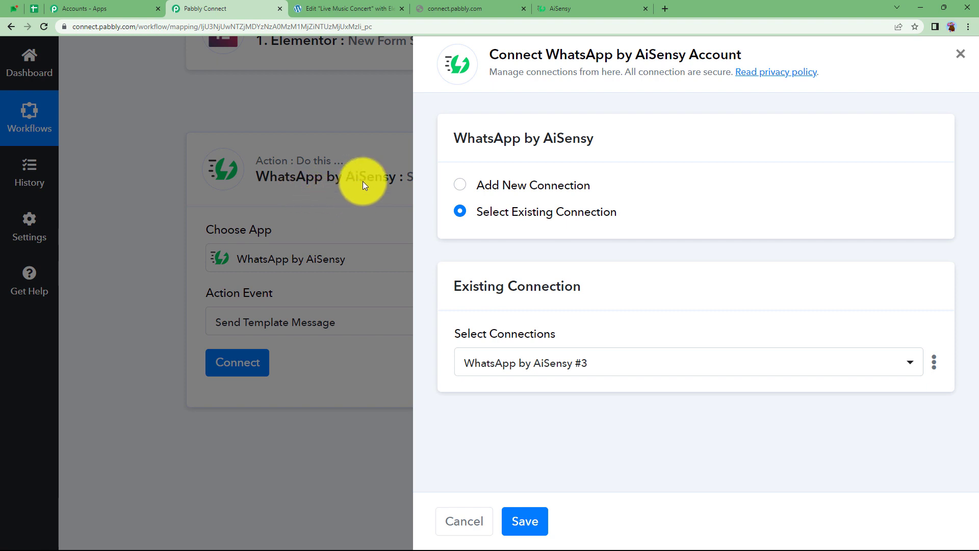
Choose Add New Connection and switch to the AiSensy dashboard for an API key
click(459, 185)
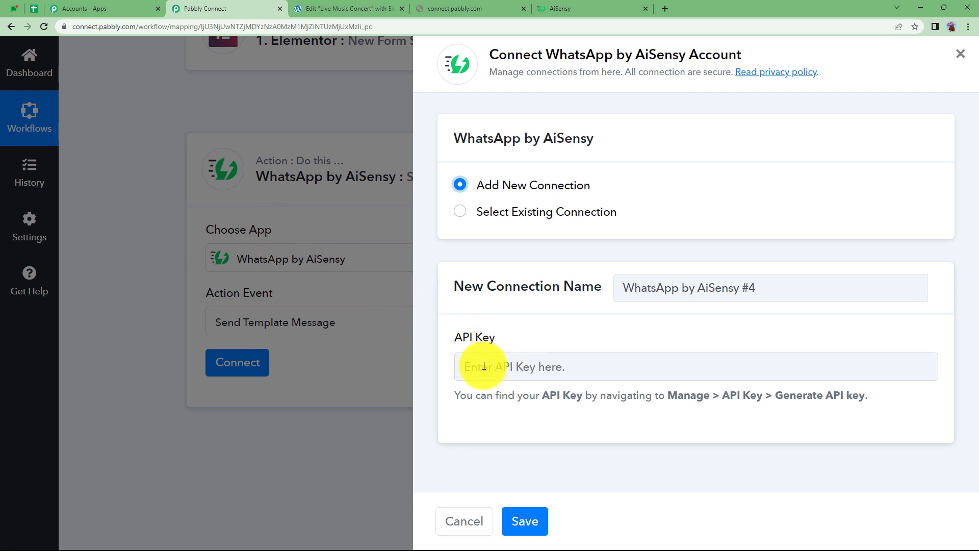
click(560, 8)
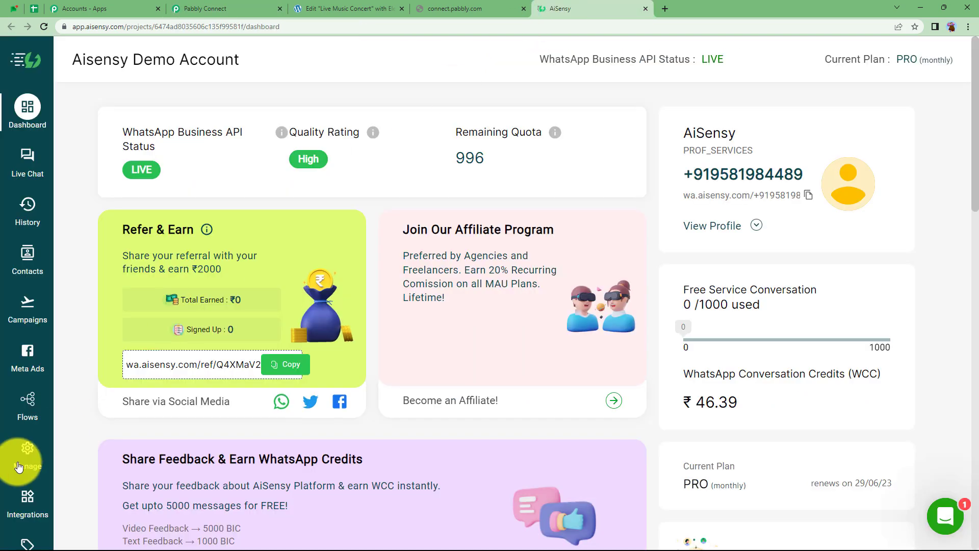
Regenerate the AiSensy API key under Manage > API Key and put it in Pabbly's API Key field
click(28, 449)
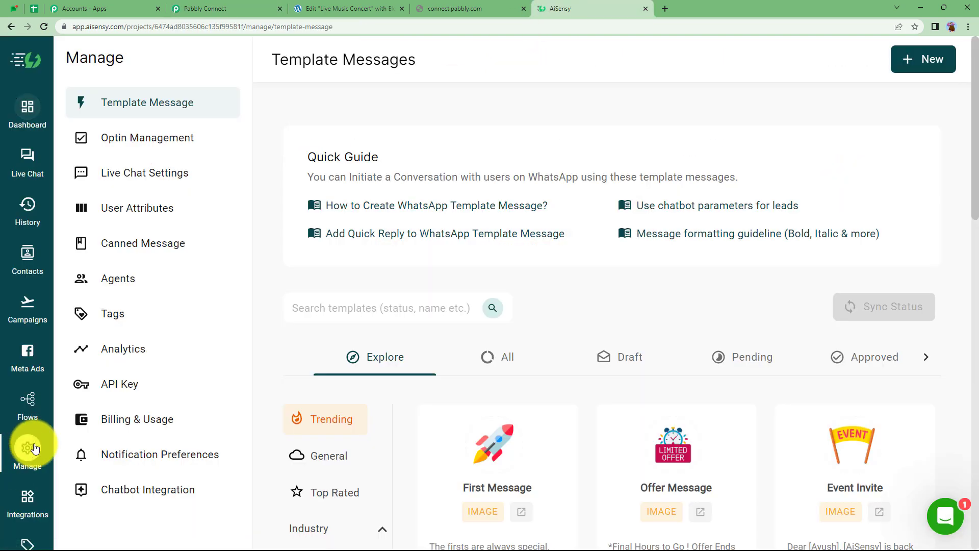
click(115, 386)
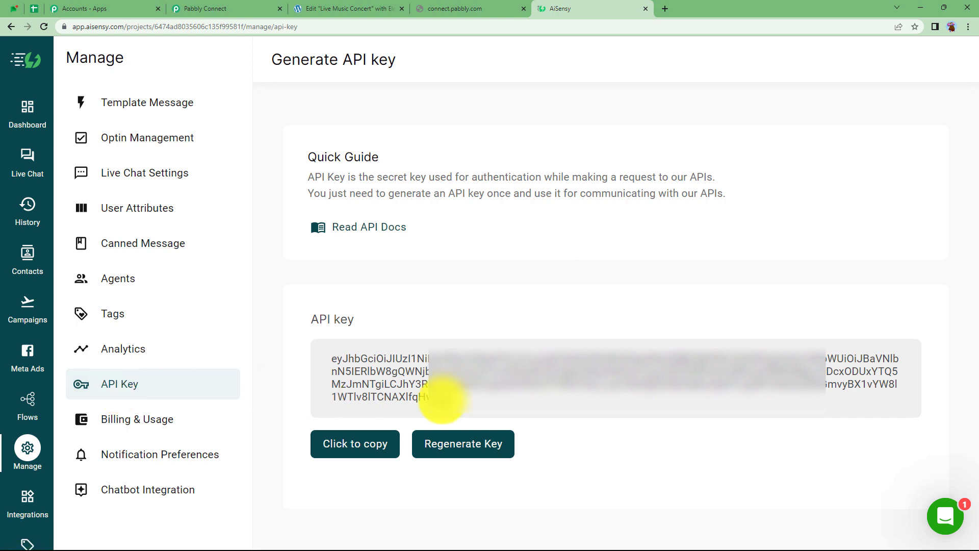
click(449, 444)
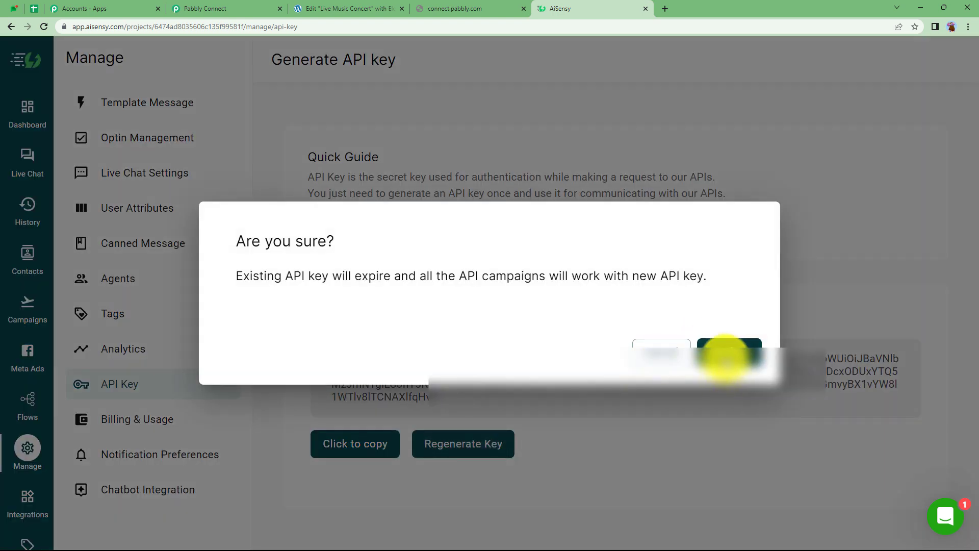
click(729, 353)
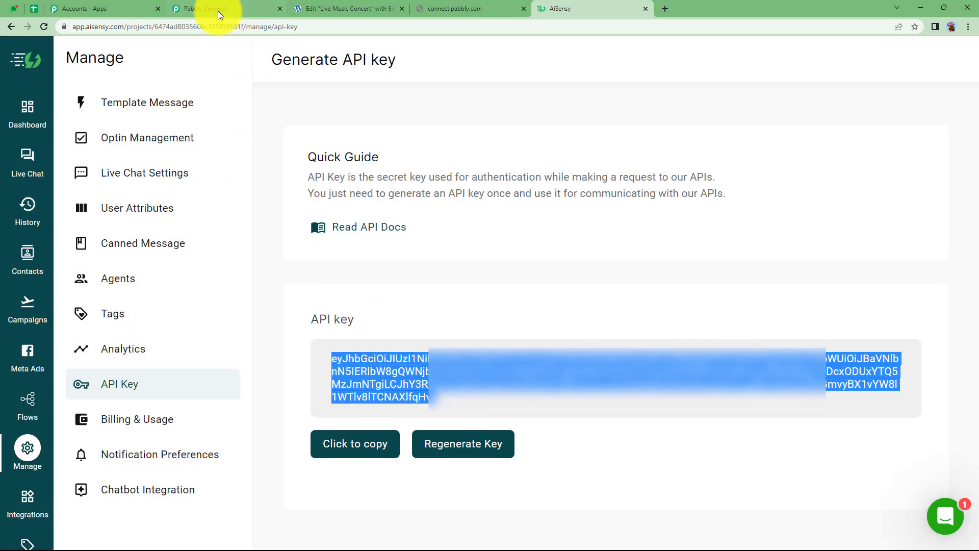
click(219, 11)
click(485, 367)
Paste the AiSensy API key, save the connection, and review the Campaign Name, Mobile Number and User Name fields
key(ctrl+v)
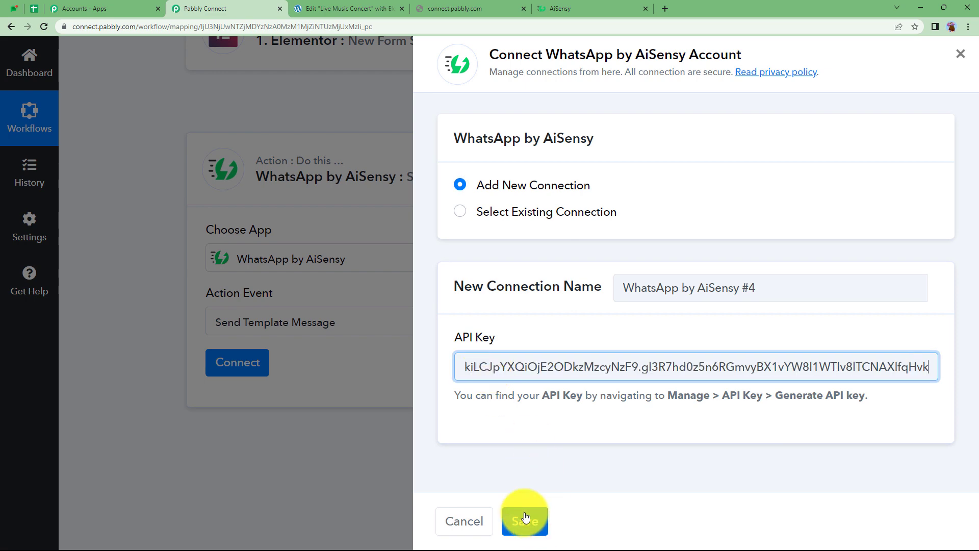
click(525, 519)
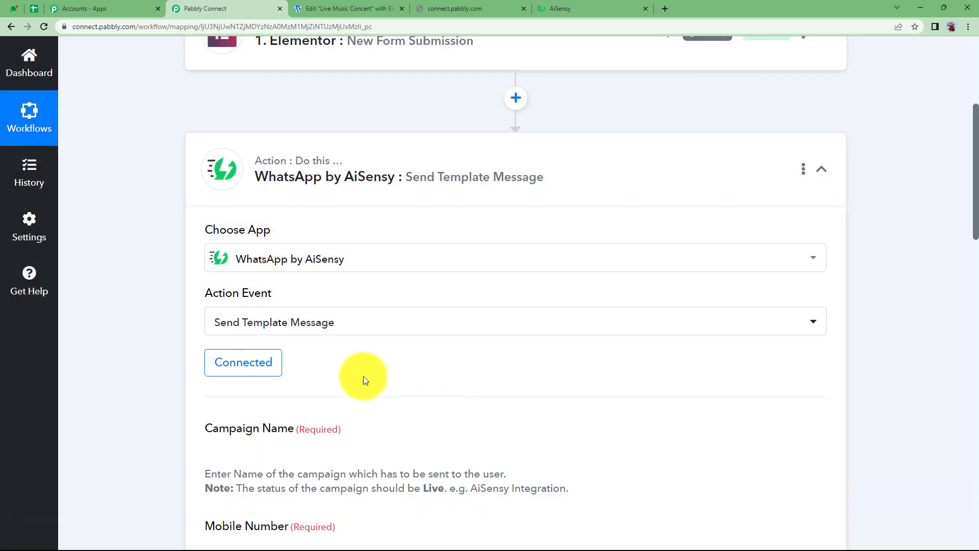
scroll(363, 376, down, 2)
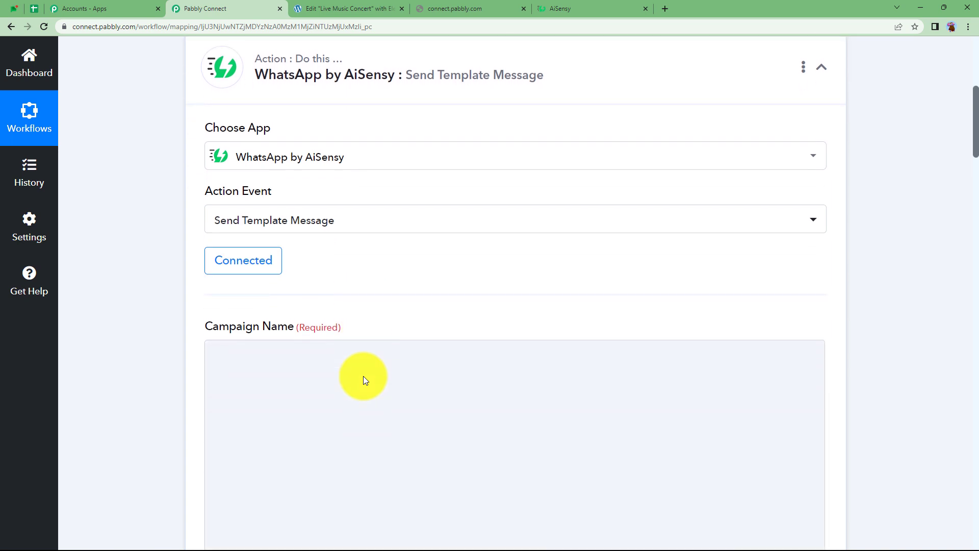
scroll(250, 383, down, 2)
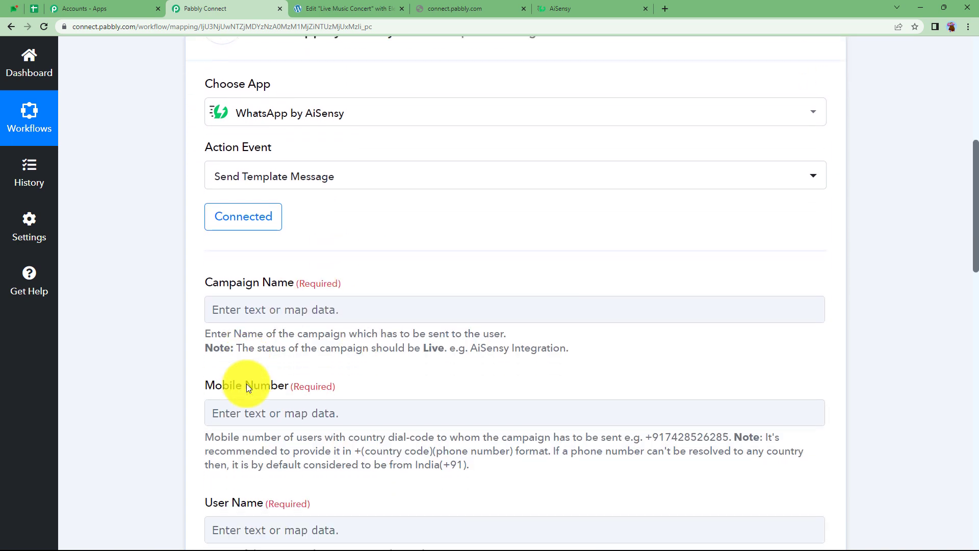
scroll(268, 319, down, 3)
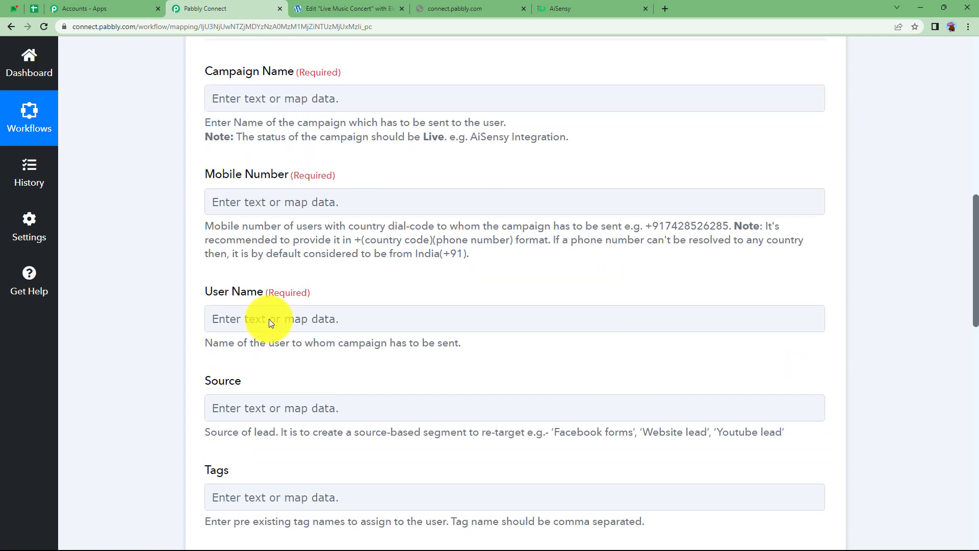
click(269, 319)
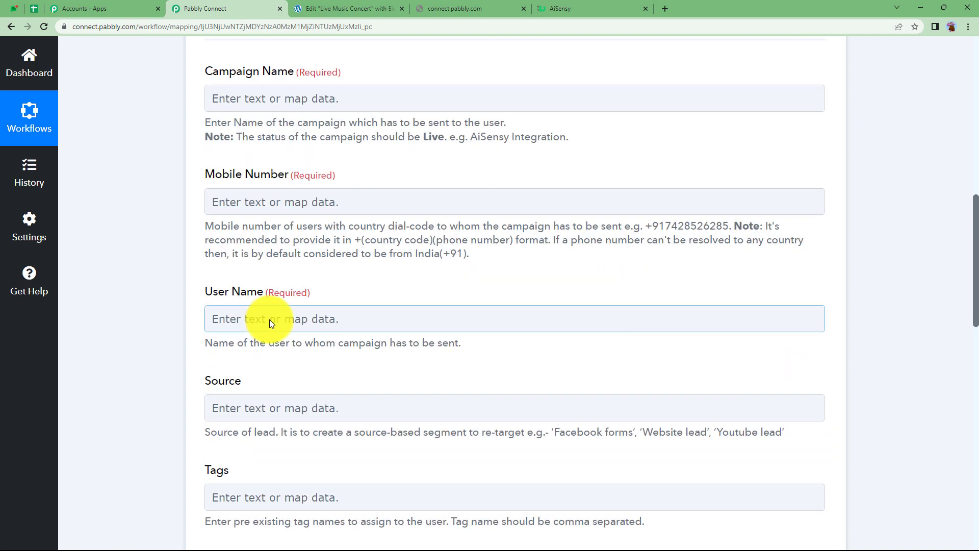
scroll(269, 319, down, 4)
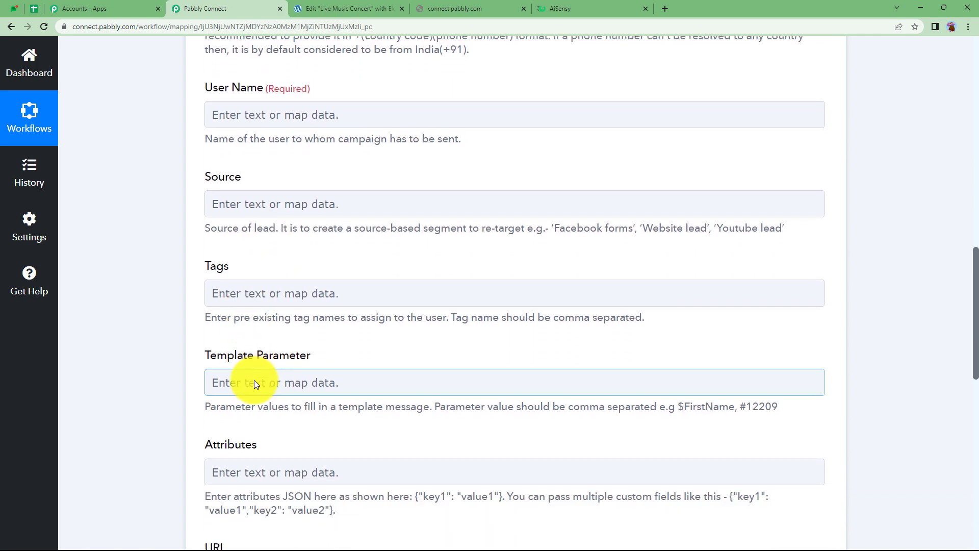
scroll(225, 399, down, 3)
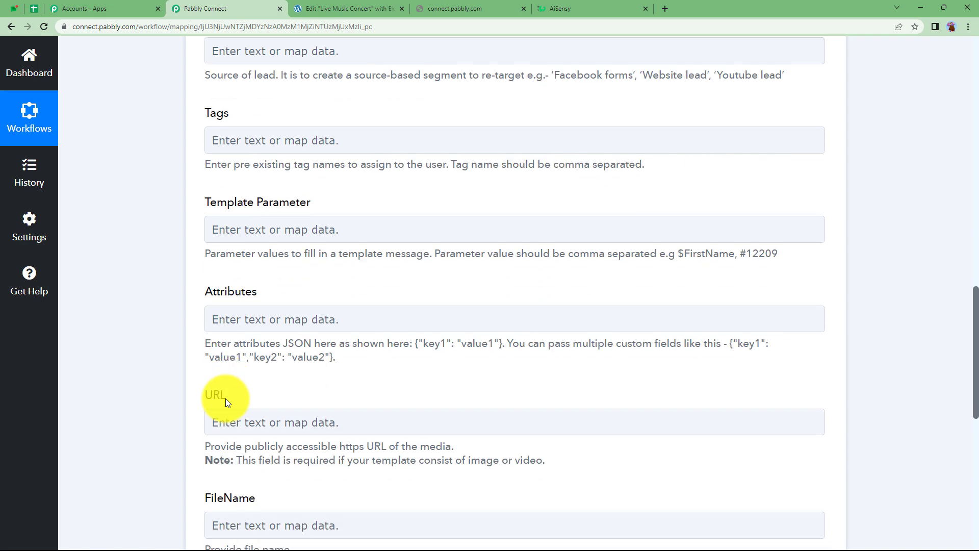
scroll(226, 399, up, 6)
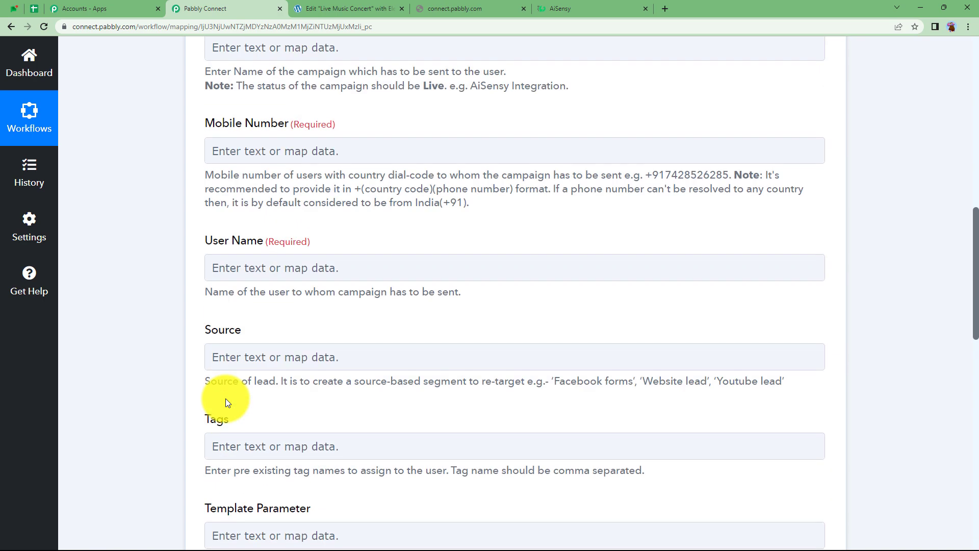
scroll(226, 399, up, 4)
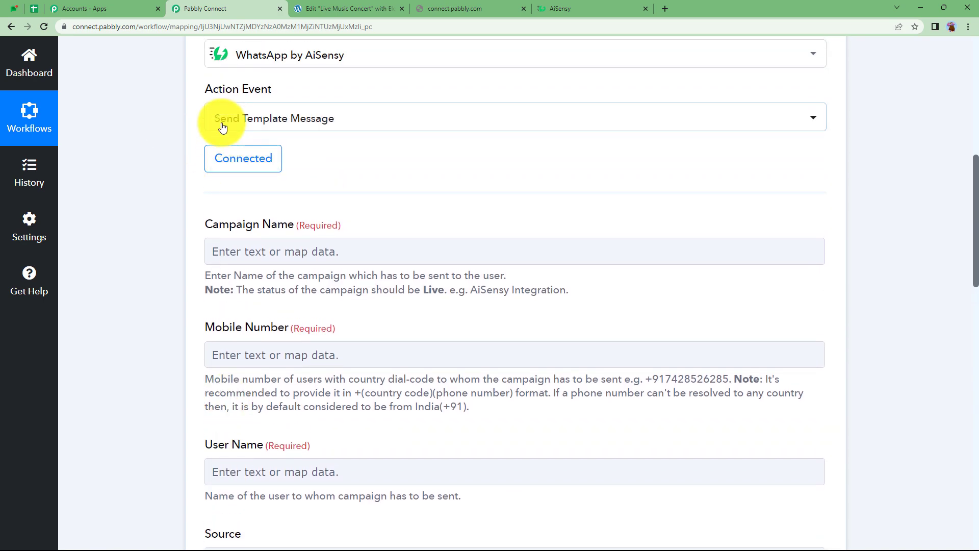
In AiSensy, open the campaigns list and inspect the New Leads 123 campaign's details
click(595, 8)
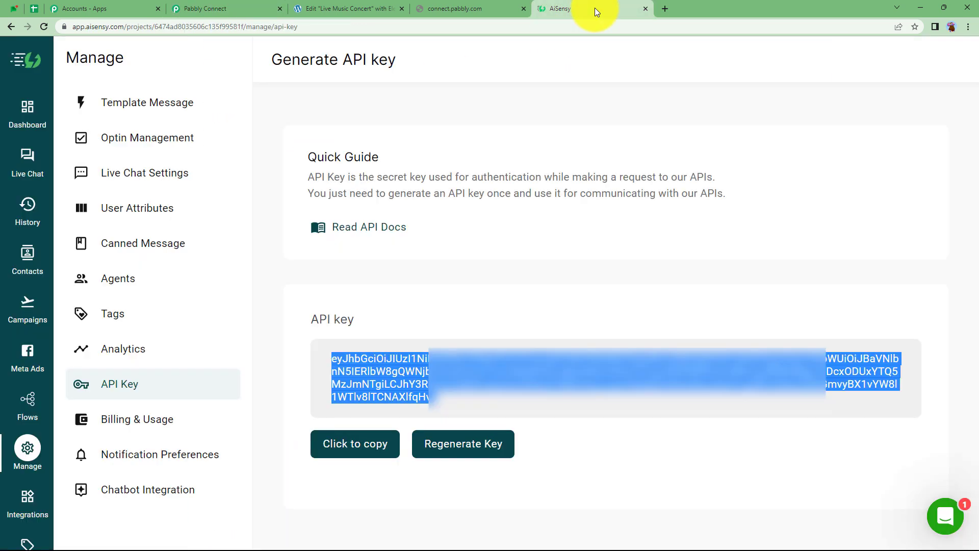
click(469, 267)
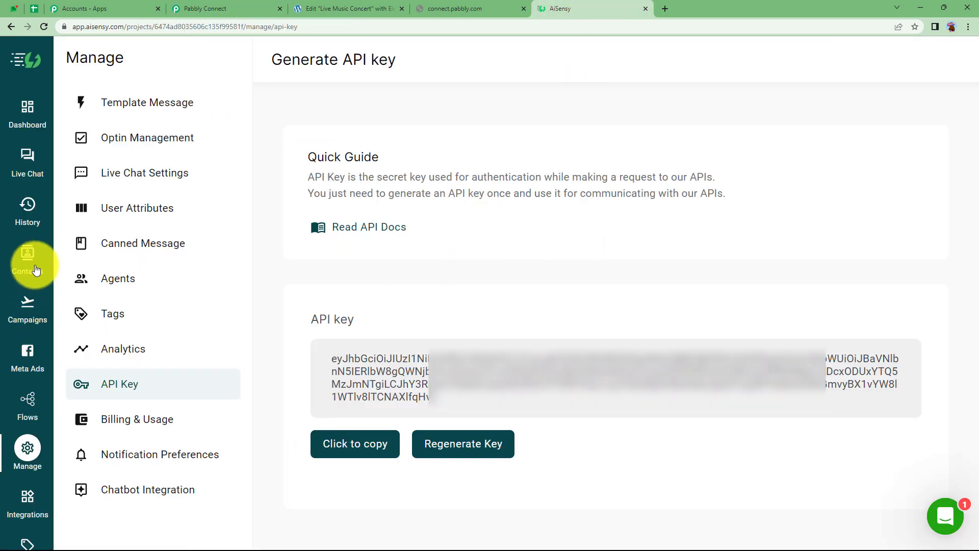
click(29, 305)
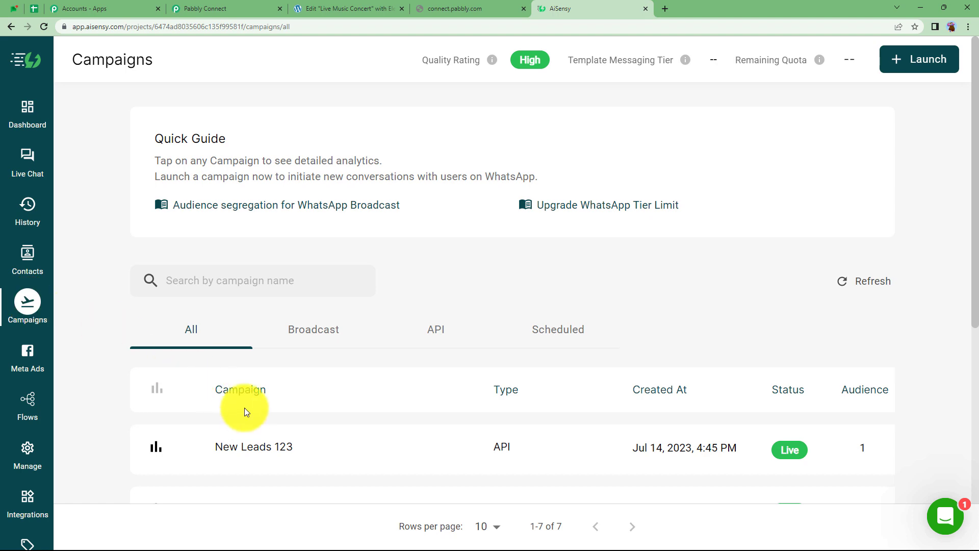
scroll(238, 392, down, 1)
scroll(239, 392, down, 2)
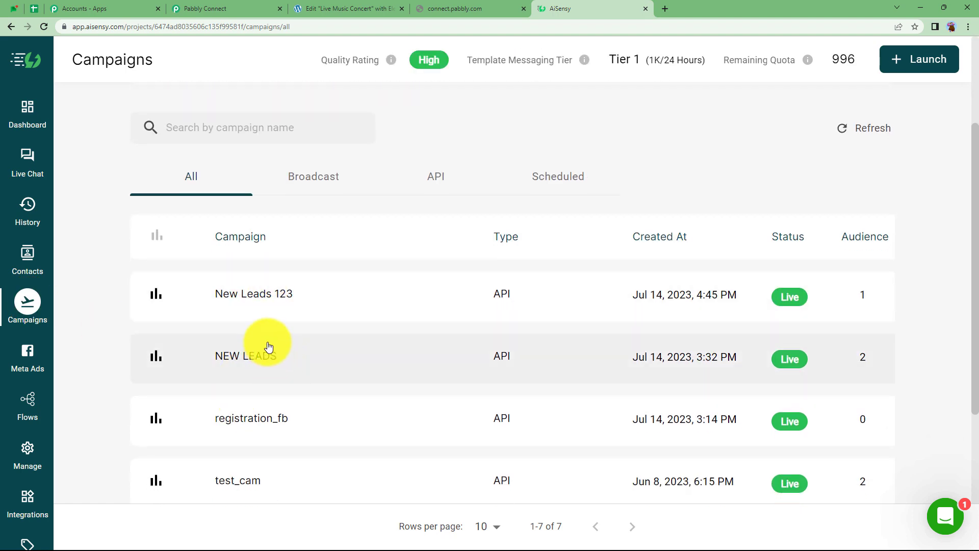
click(265, 299)
scroll(232, 393, down, 3)
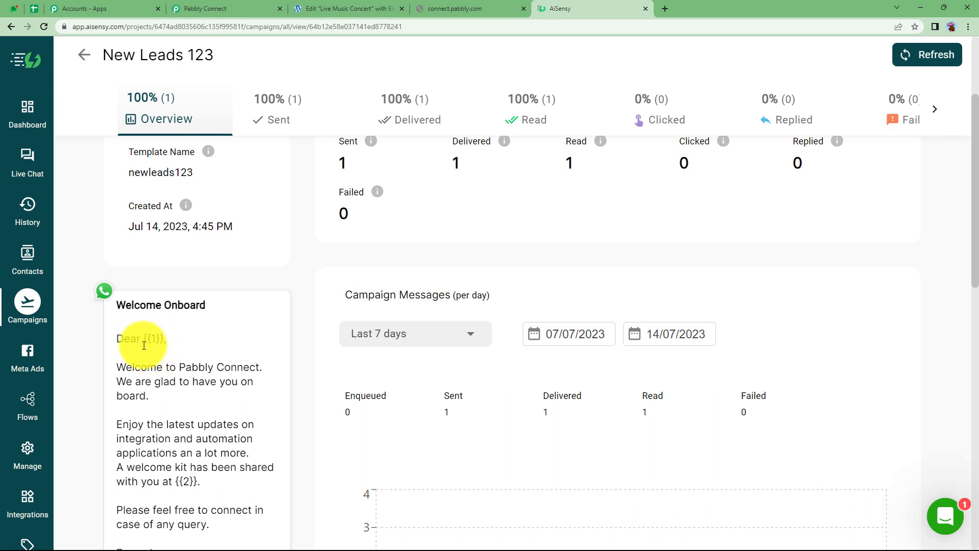
scroll(170, 358, down, 3)
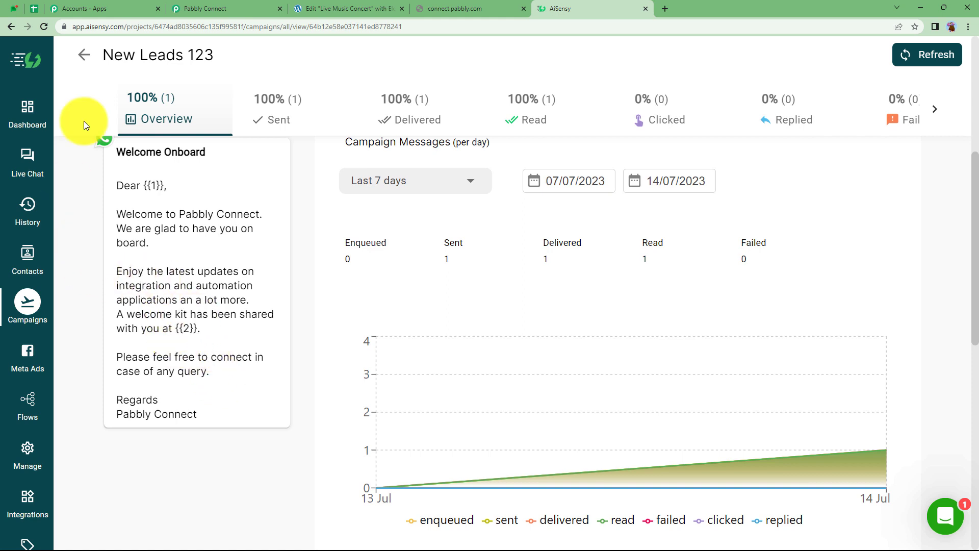
Open the NEW LEADS campaign's details and select its campaign name for copying
click(86, 58)
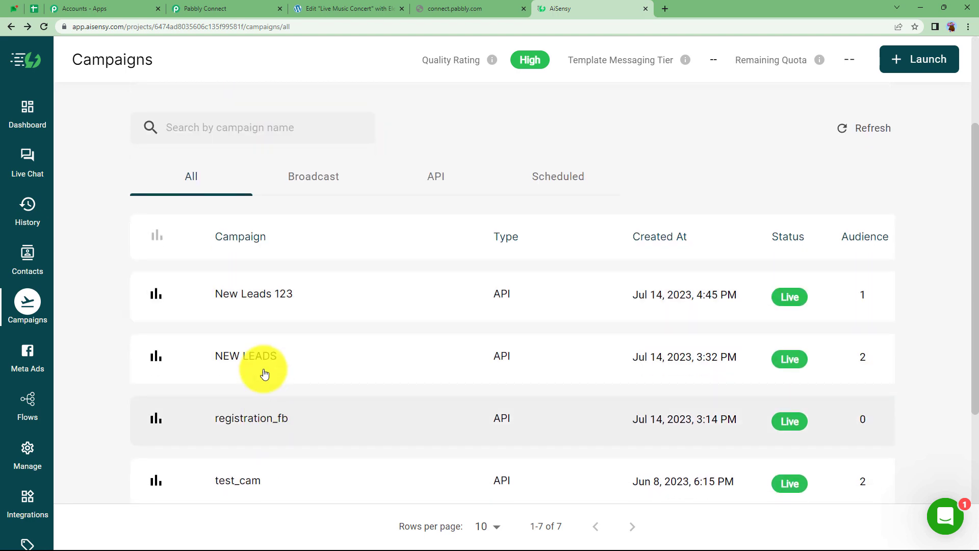
click(259, 357)
scroll(247, 337, down, 3)
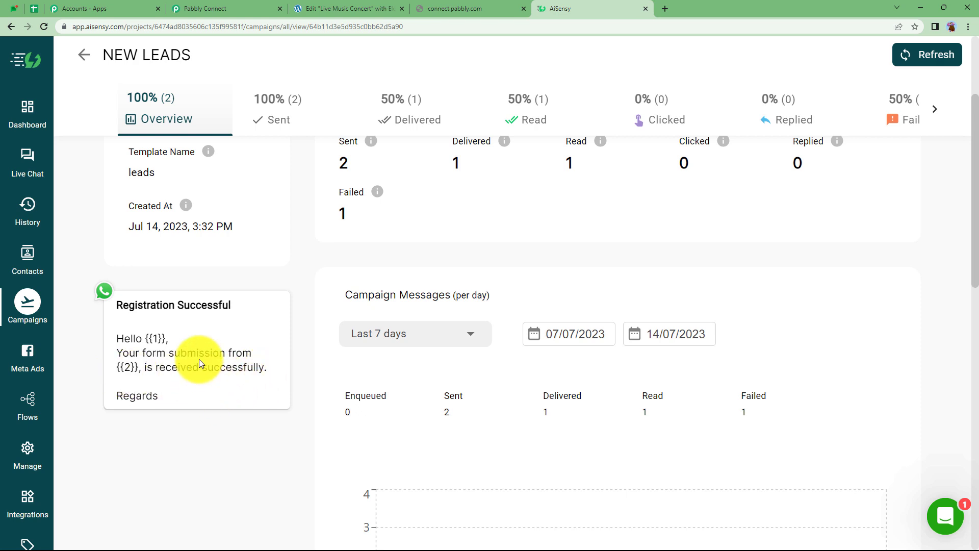
scroll(200, 364, up, 1)
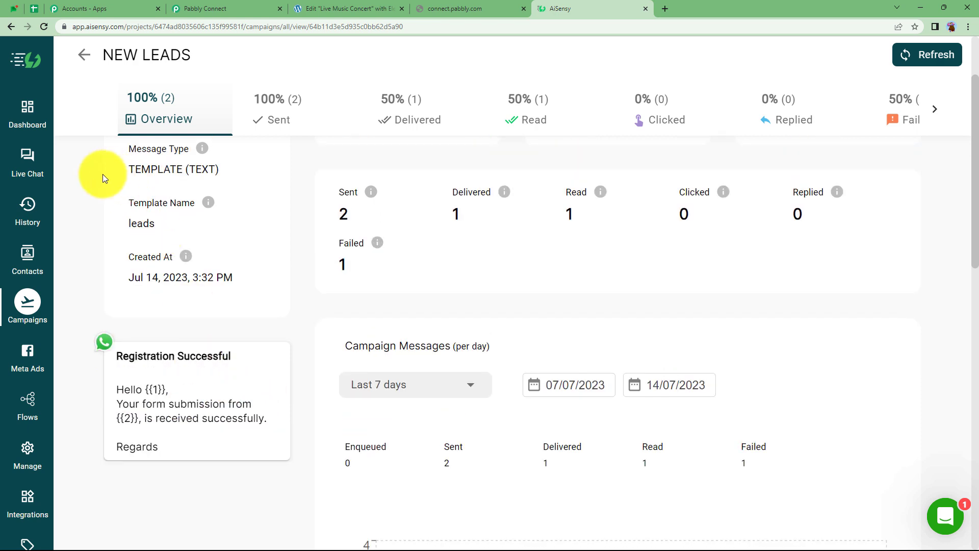
click(84, 55)
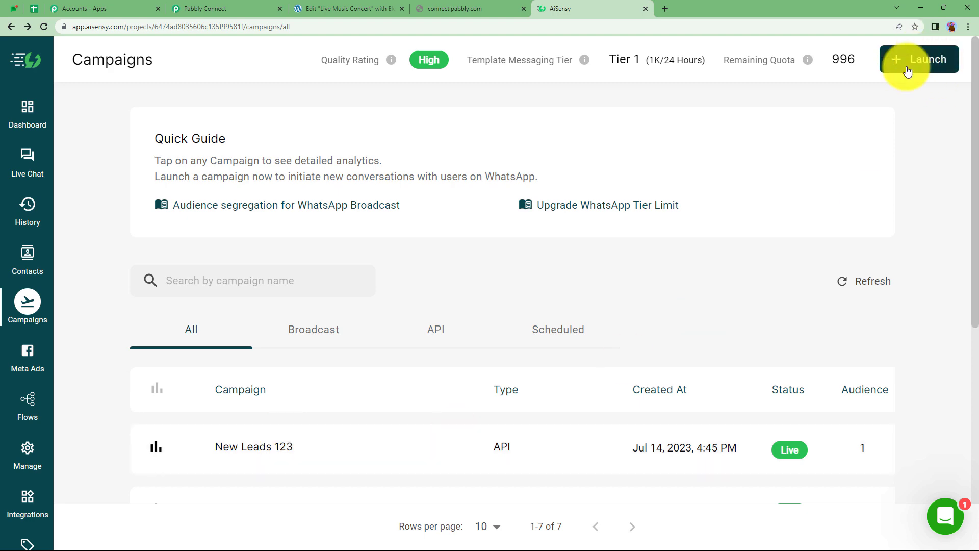
scroll(422, 392, down, 2)
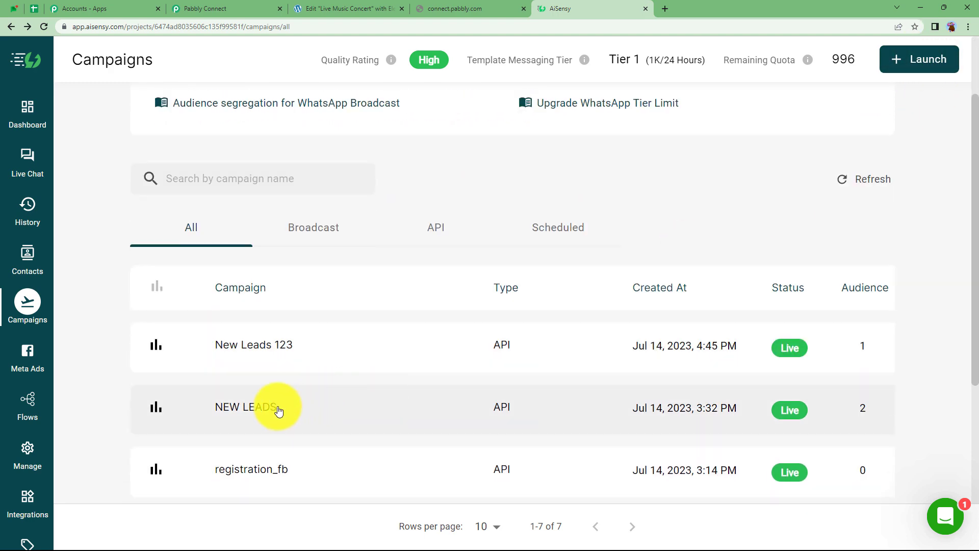
click(278, 410)
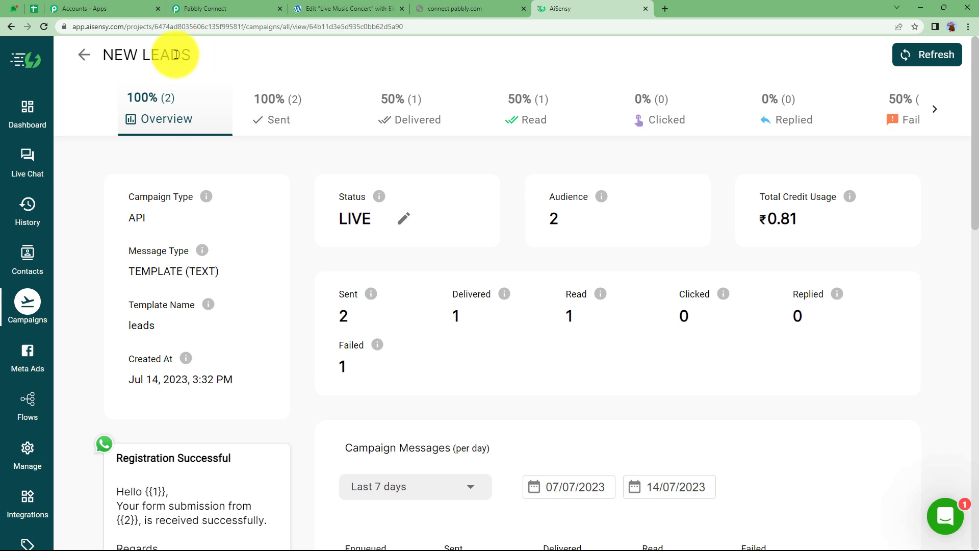
drag(190, 54, 117, 57)
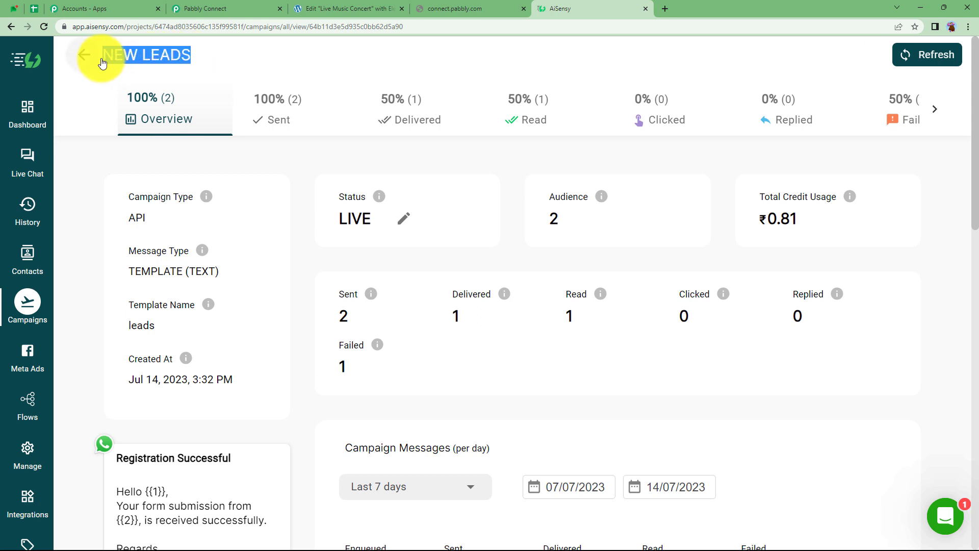
Set the AiSensy step's Campaign Name to NEW LEADS
click(191, 8)
click(263, 252)
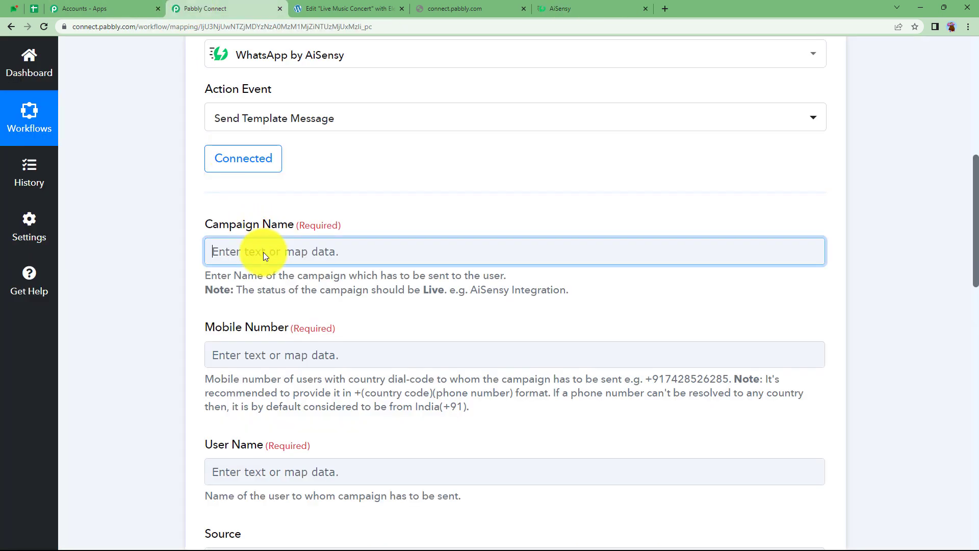
text(NEW LEADS Refresh)
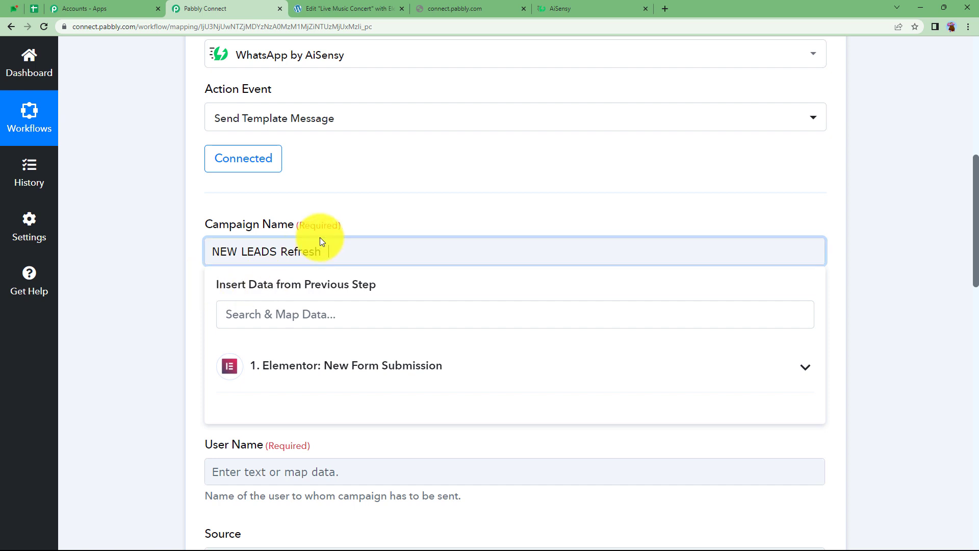
key(BackSpace)
key(BackSpace)
key(BackSpace)
click(179, 302)
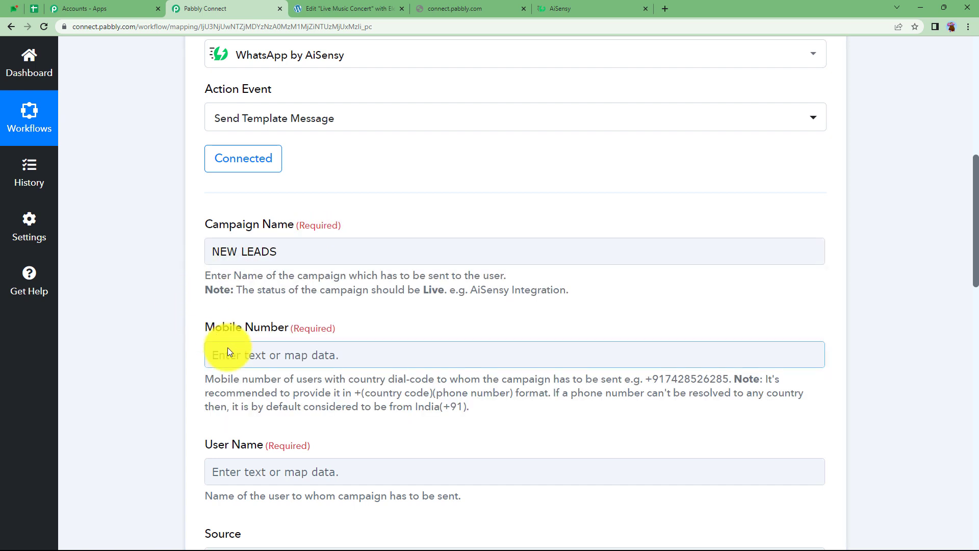
Map the form's submitted mobile number to Mobile Number and its name to User Name
click(228, 348)
click(280, 454)
scroll(356, 411, down, 6)
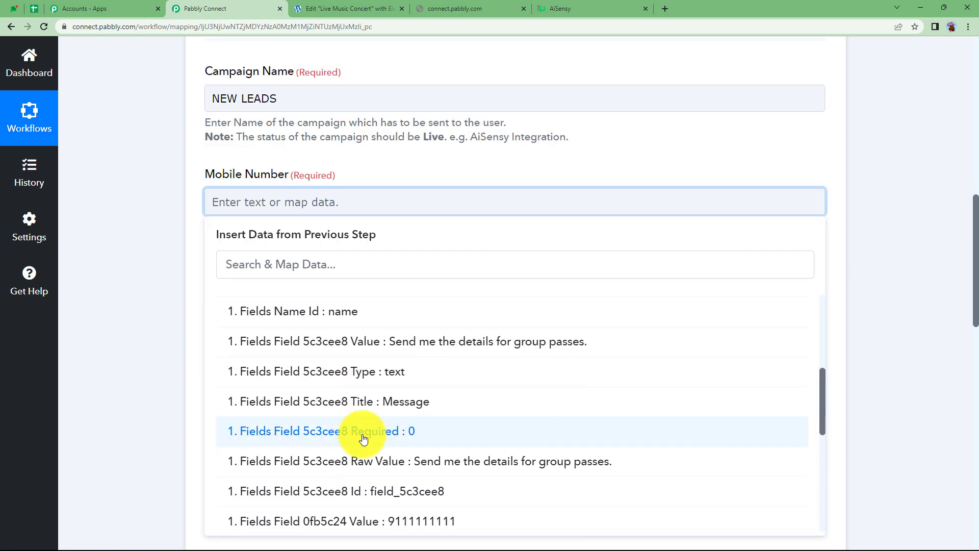
click(389, 514)
click(221, 329)
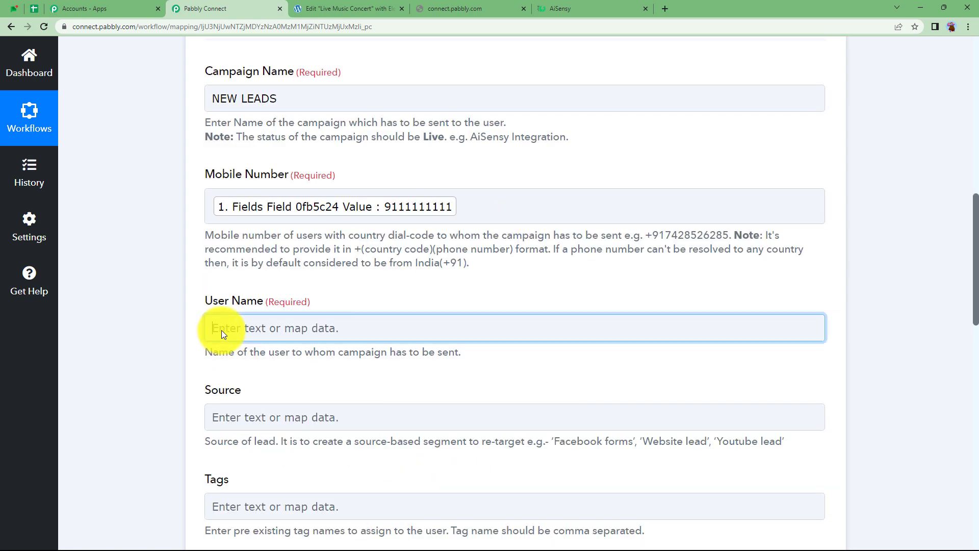
click(258, 449)
scroll(168, 406, down, 3)
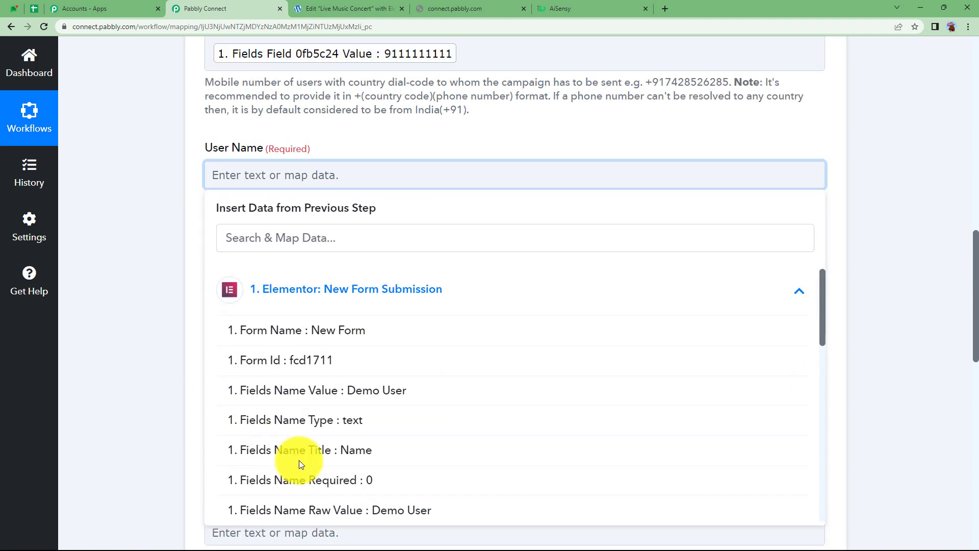
click(408, 509)
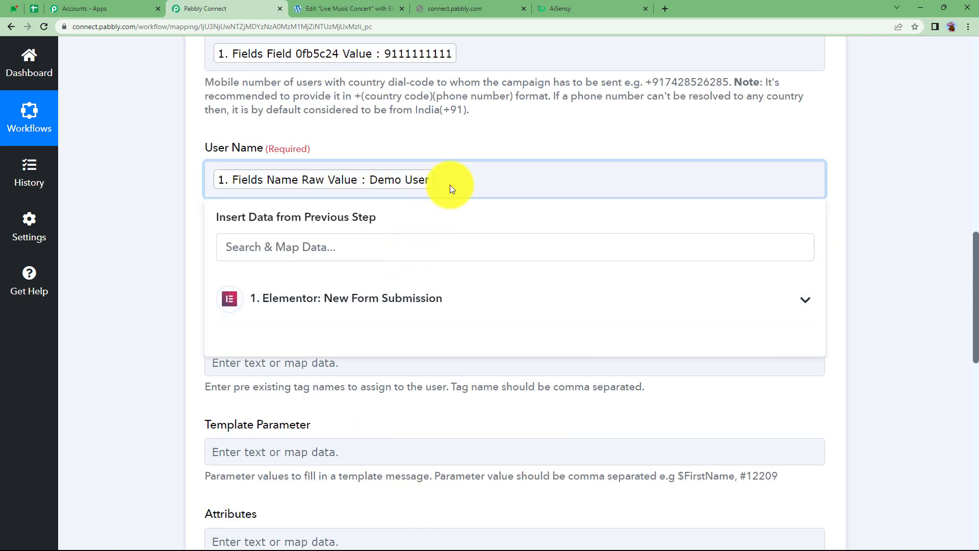
click(456, 133)
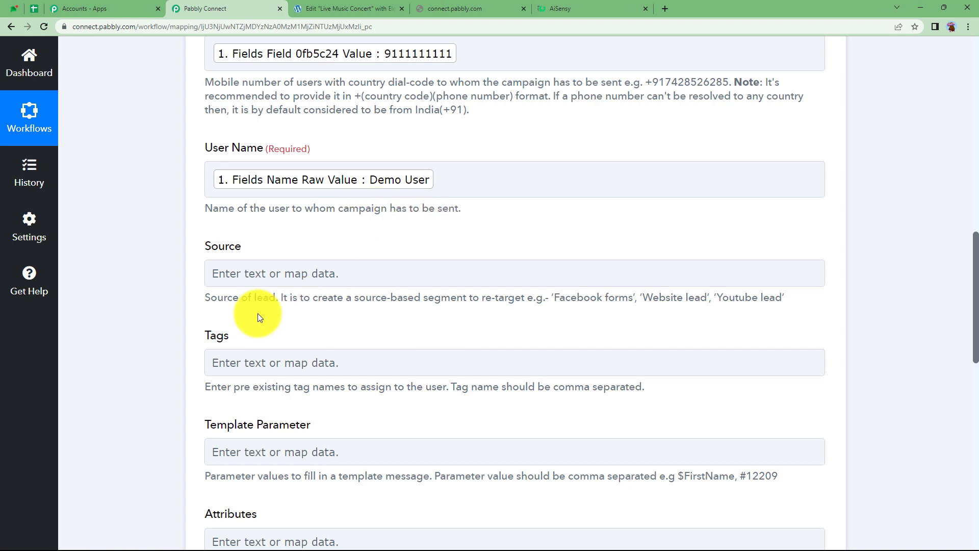
scroll(258, 314, down, 3)
click(245, 294)
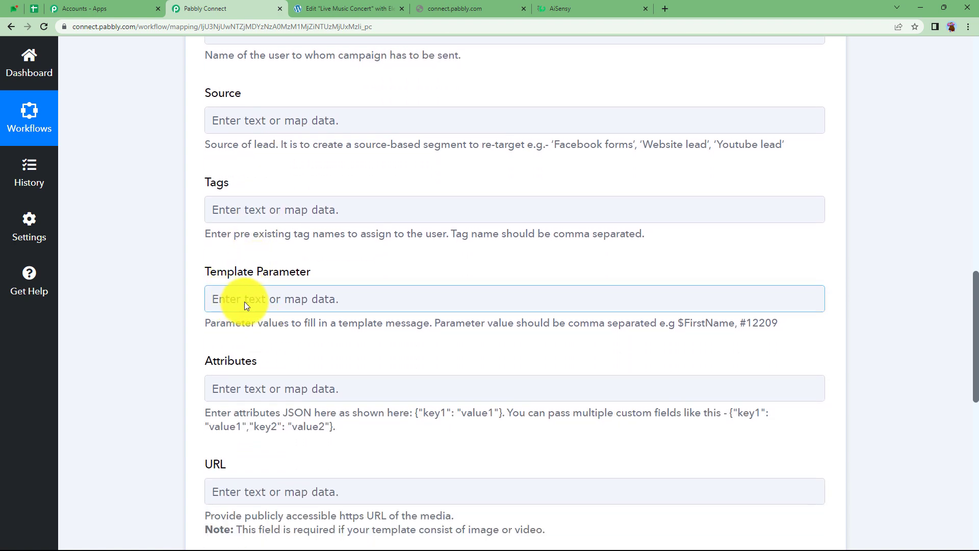
Back in AiSensy, view the NEW LEADS template preview with its {{1}} and {{2}} placeholders
click(587, 6)
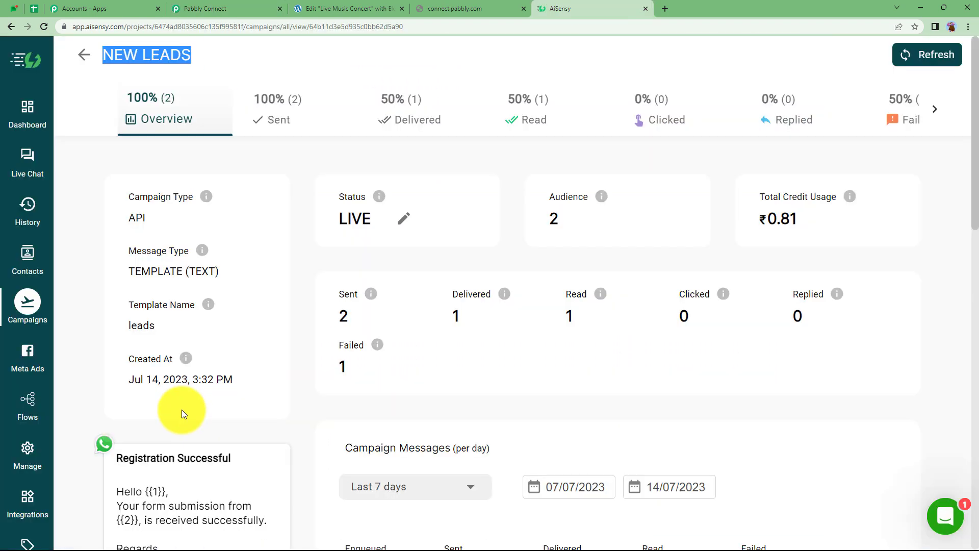
scroll(183, 402, down, 3)
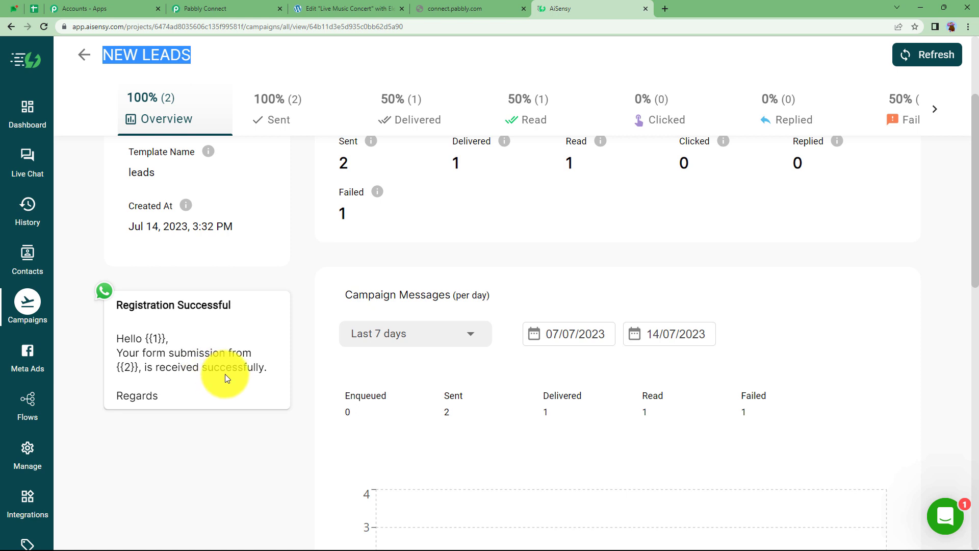
Insert the form's submitted name as the first Template Parameter
click(220, 9)
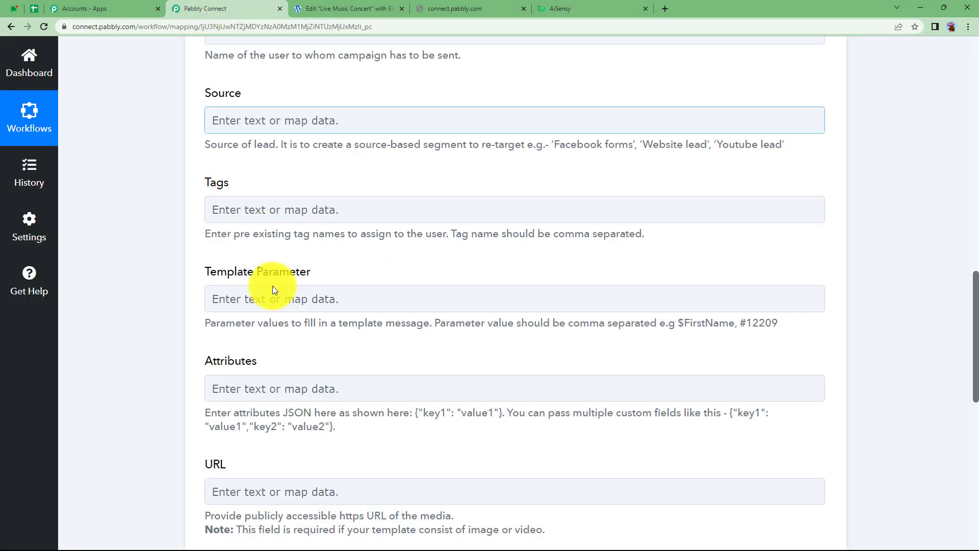
click(274, 298)
click(310, 426)
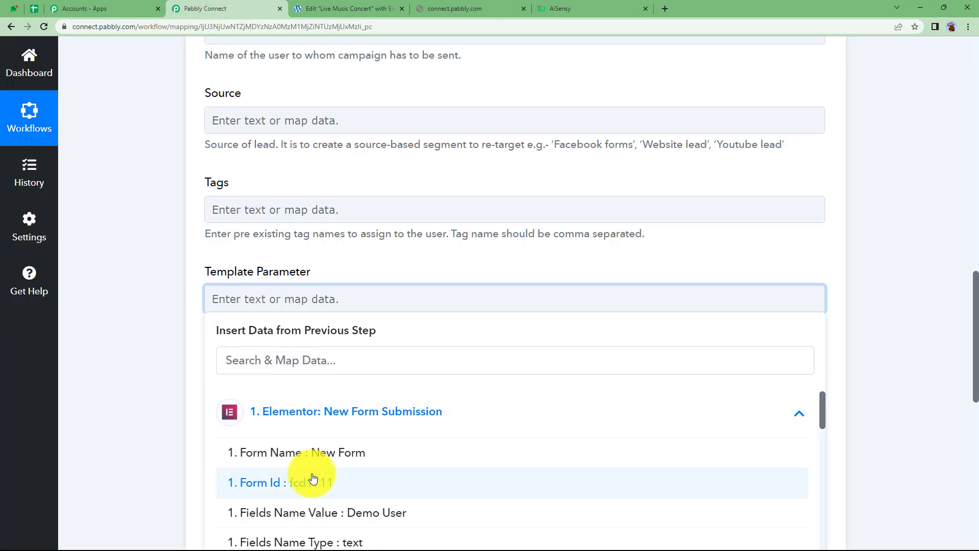
scroll(313, 477, down, 3)
scroll(316, 449, up, 2)
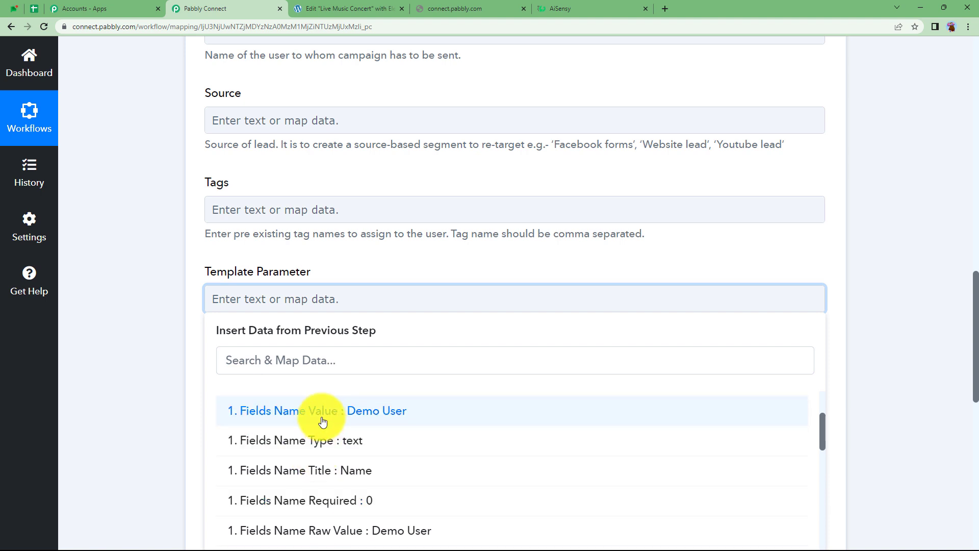
click(323, 413)
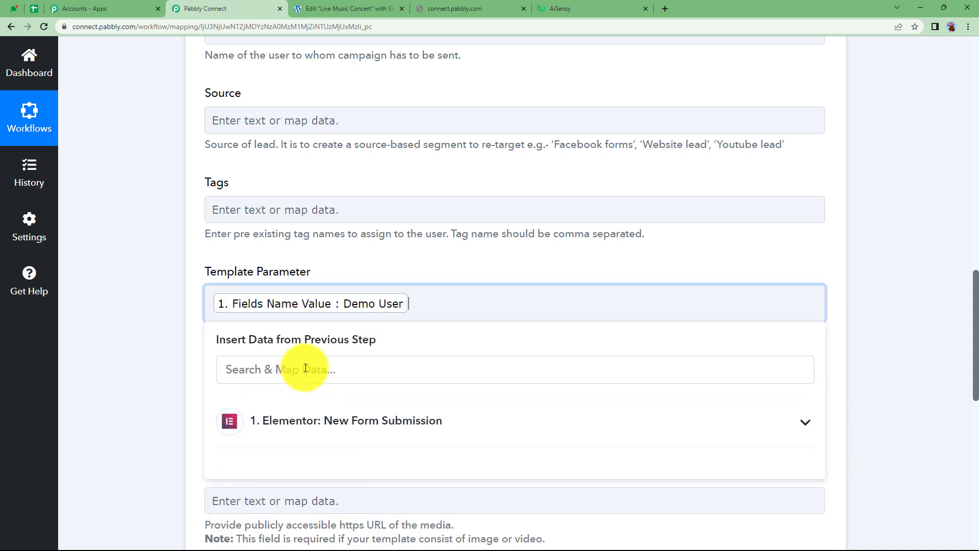
Add the submitted email as the second Template Parameter and review the filled fields
click(300, 423)
scroll(204, 448, down, 2)
scroll(204, 449, down, 8)
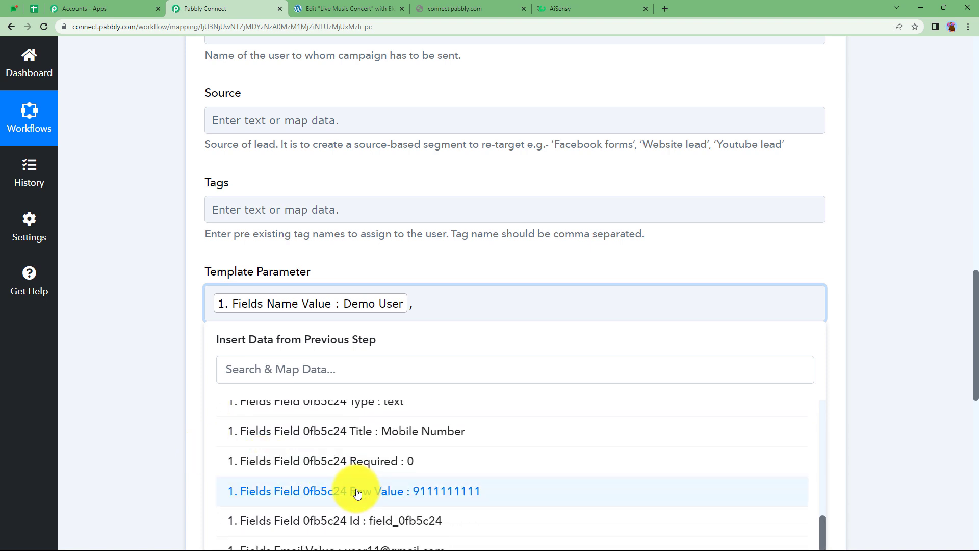
scroll(356, 492, down, 1)
click(356, 495)
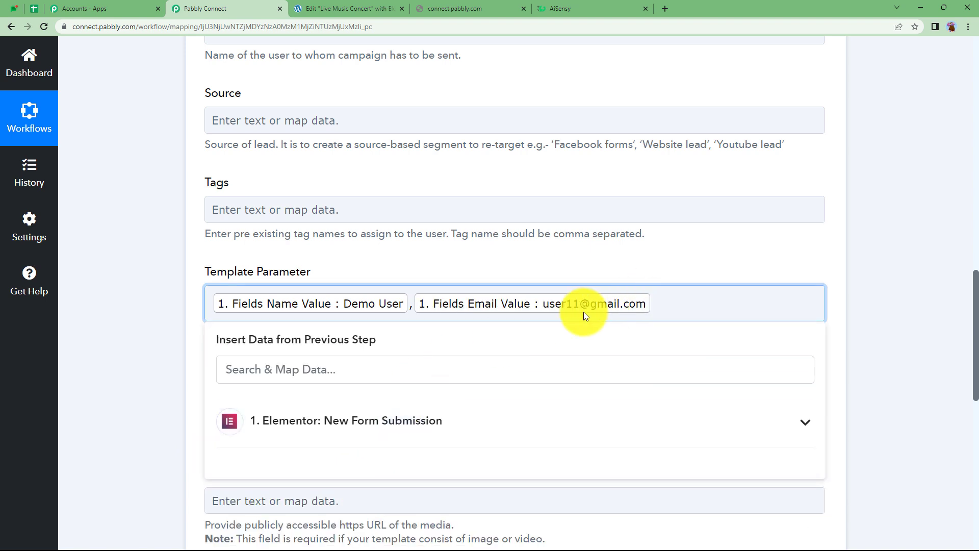
click(132, 353)
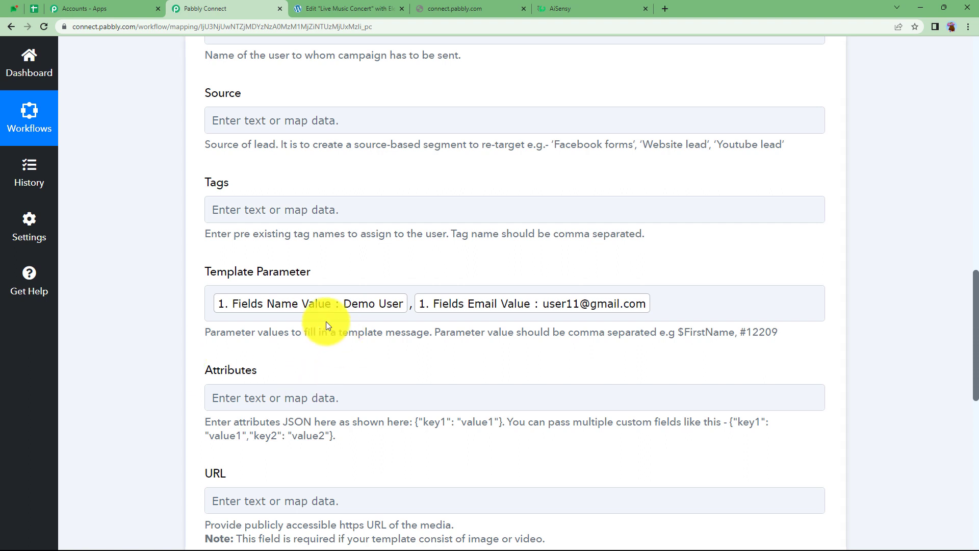
click(337, 314)
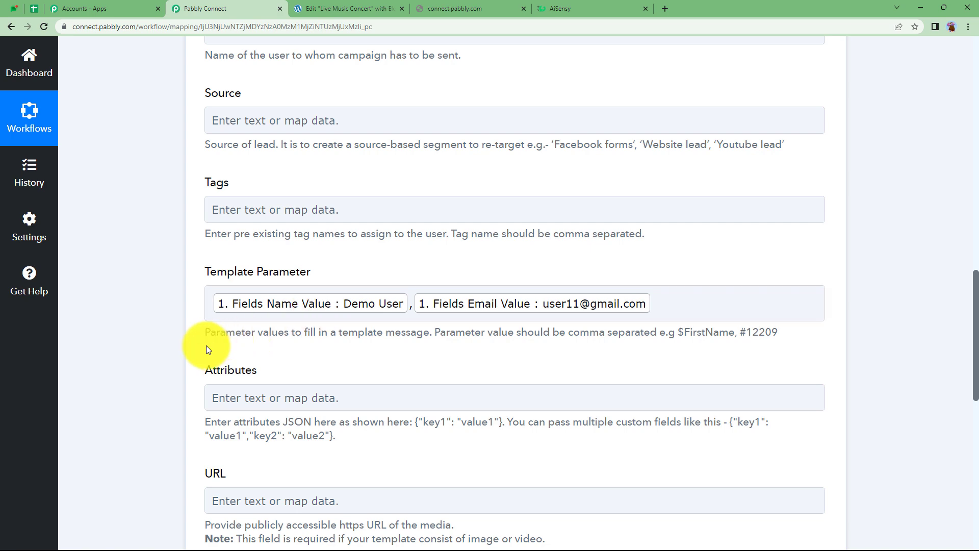
scroll(186, 270, down, 4)
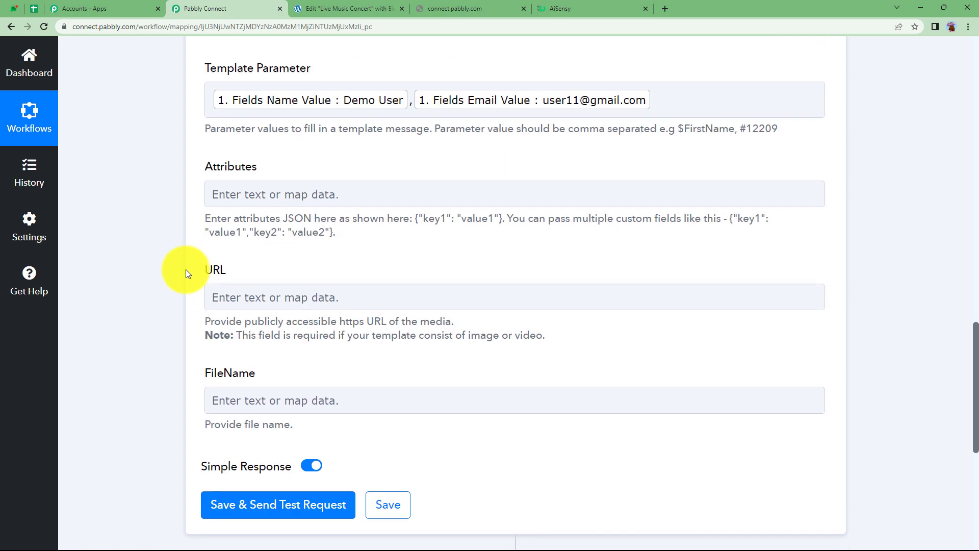
scroll(185, 269, up, 9)
scroll(185, 269, up, 2)
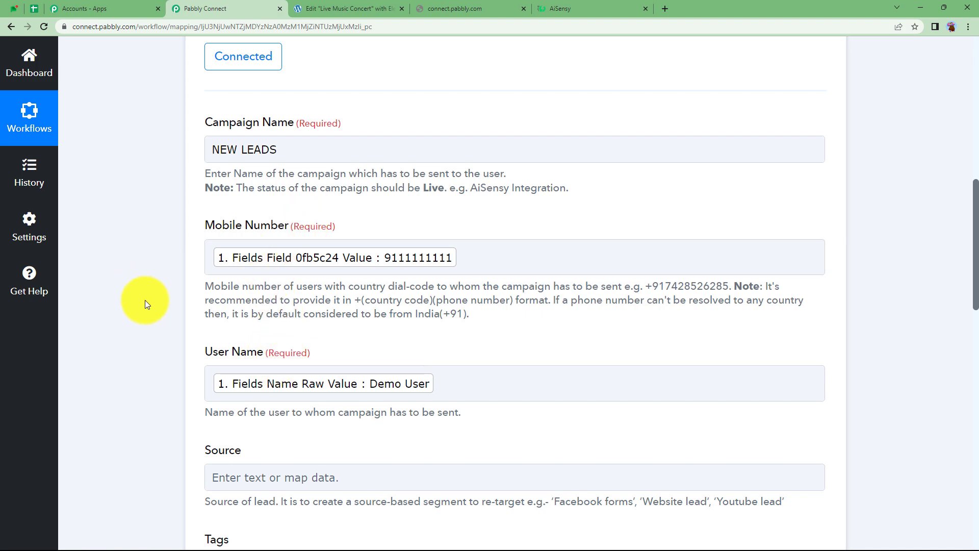
scroll(161, 314, down, 4)
scroll(162, 318, down, 2)
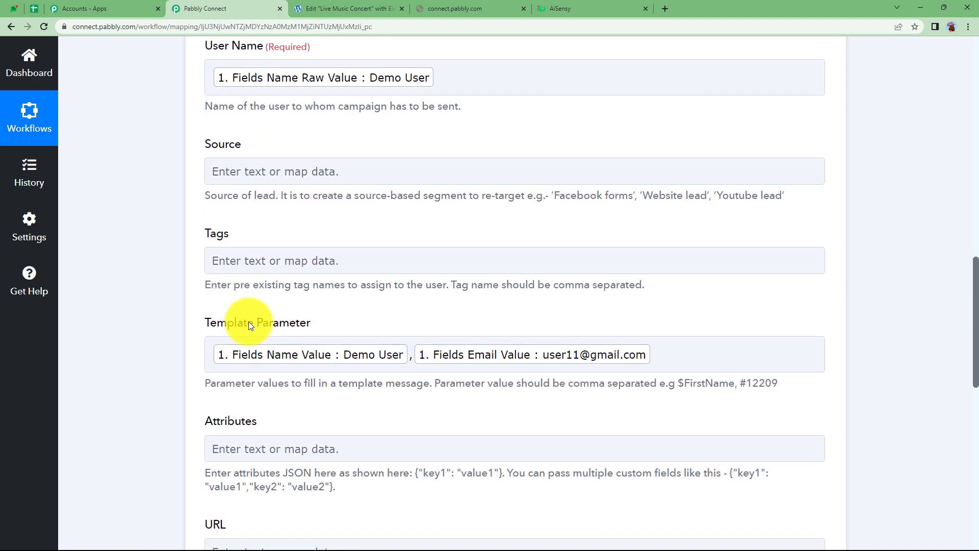
scroll(249, 324, down, 6)
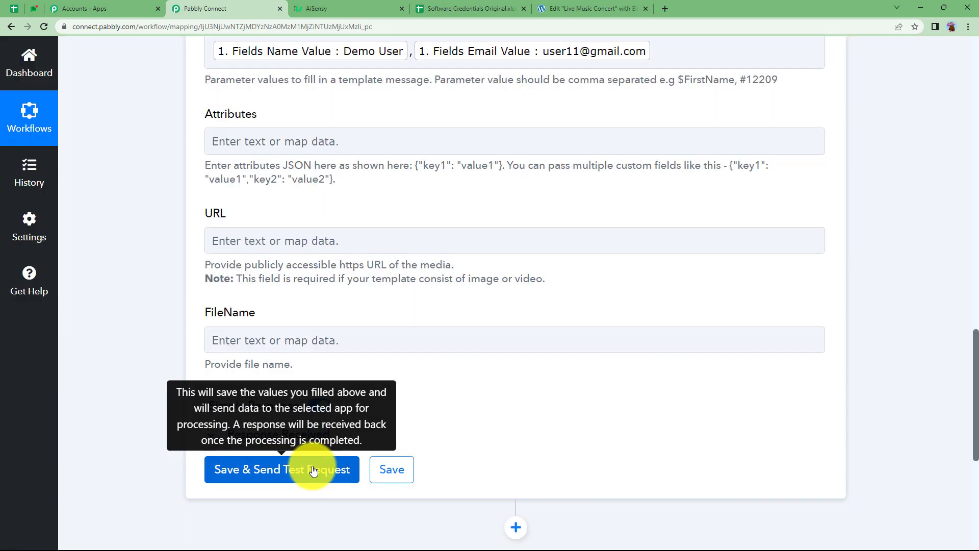
Save and send the AiSensy test request, confirm success, collapse the step, and open the WhatsApp chat
click(314, 470)
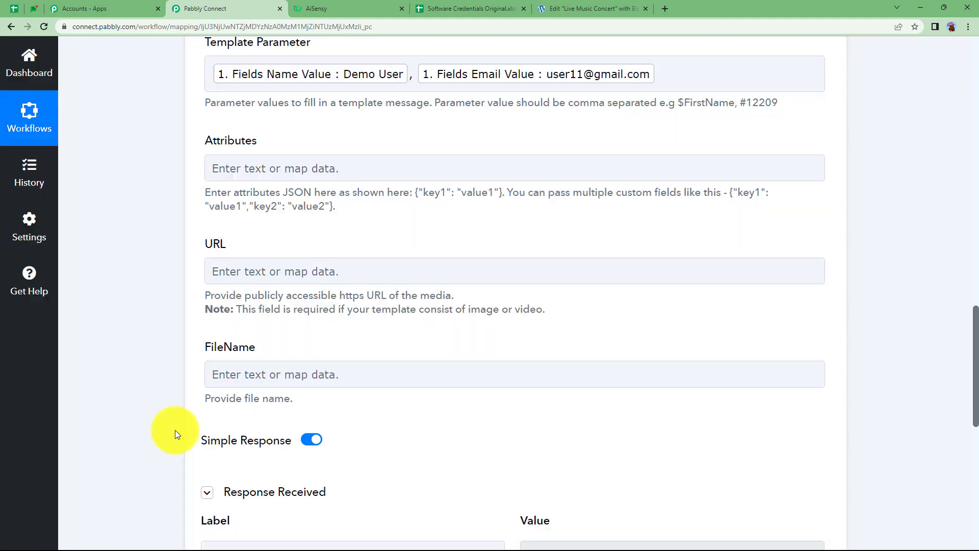
scroll(176, 434, down, 3)
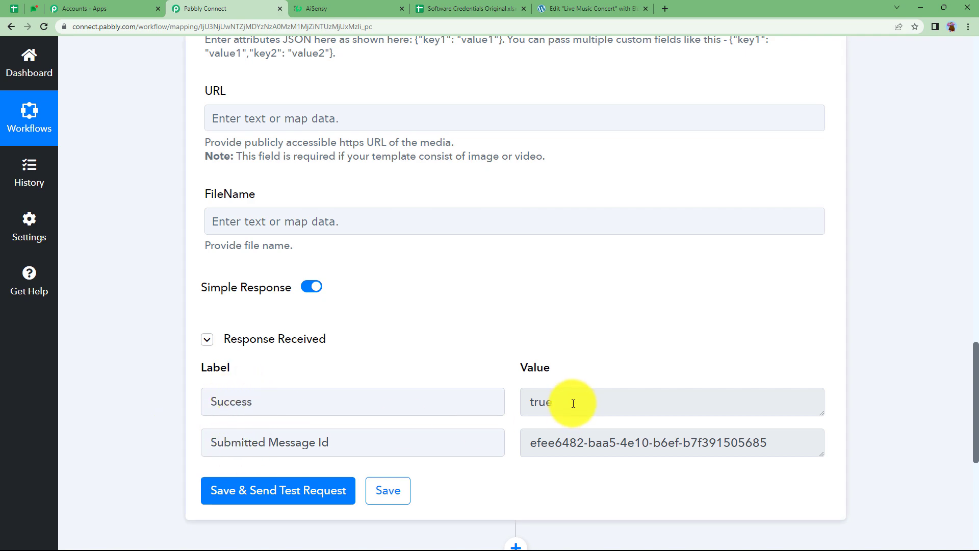
scroll(566, 388, up, 8)
scroll(566, 387, up, 2)
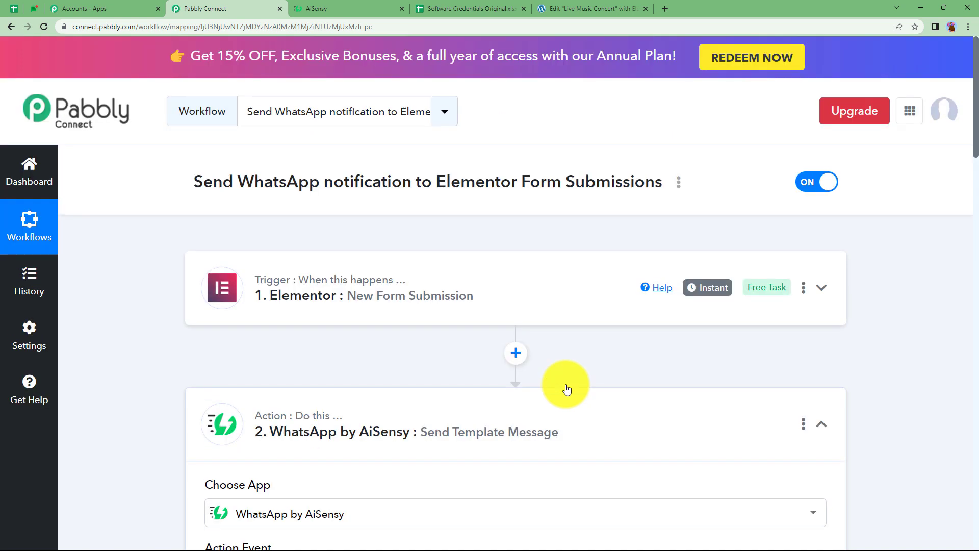
click(560, 423)
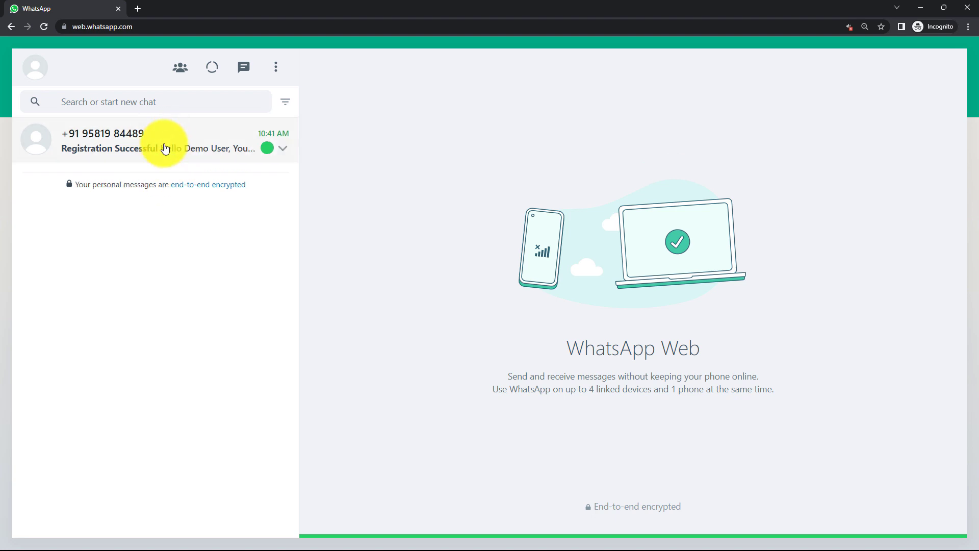
click(165, 148)
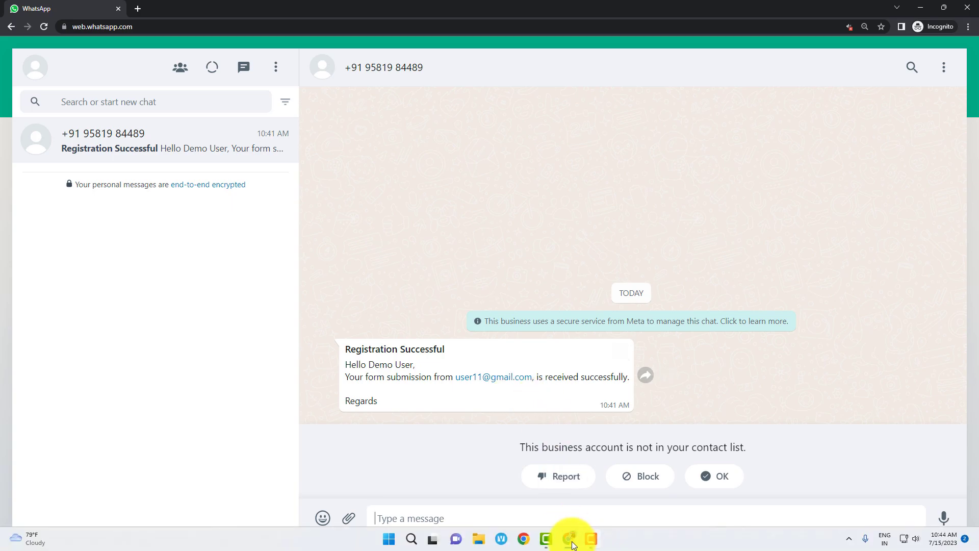
Return to the Pabbly Connect workflow in Chrome after viewing the test message
click(567, 539)
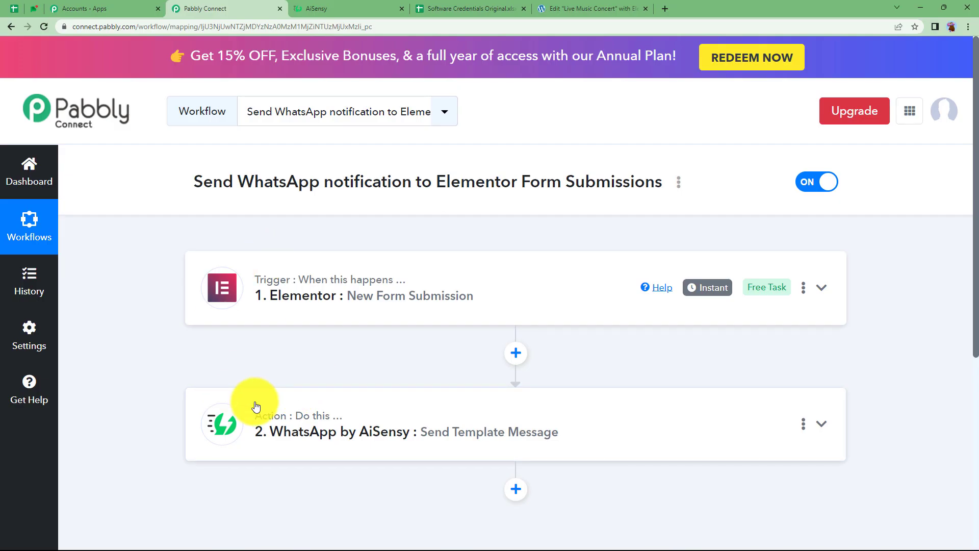